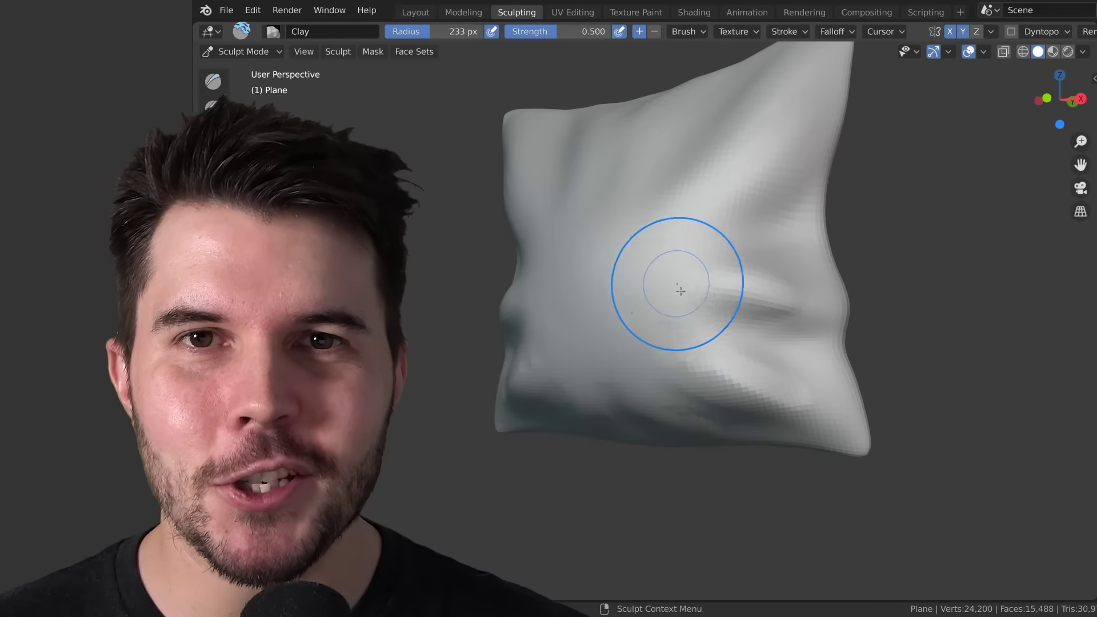
Resize the Clay brush and sculpt a stroke across the middle of the pillow.
key(f)
click(678, 307)
middle_drag(693, 322, 760, 325)
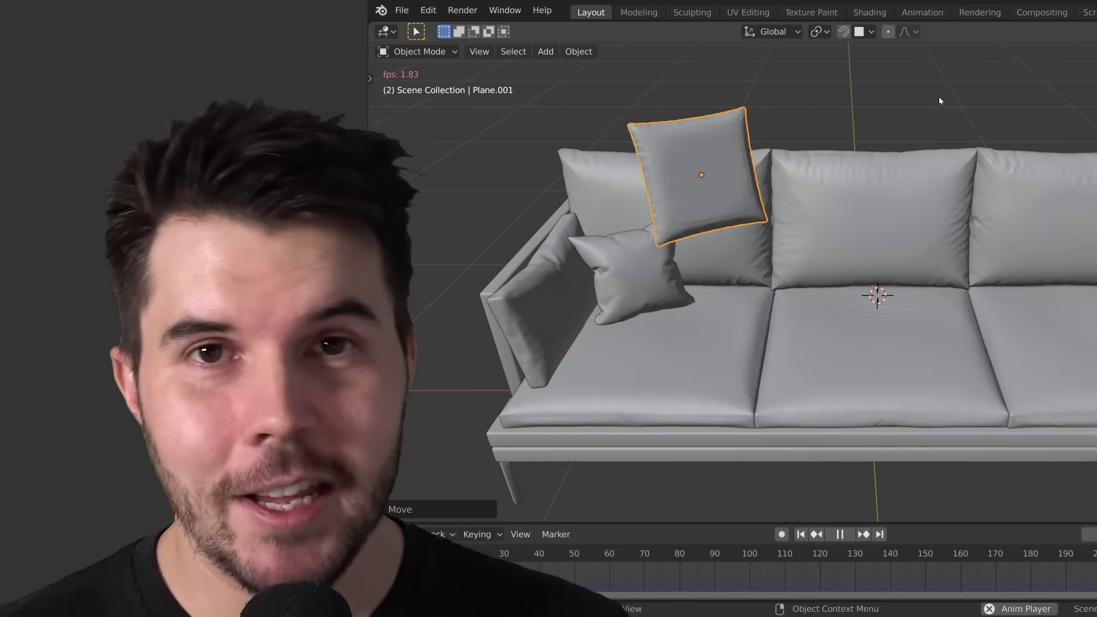
Duplicate the upright pillow about 0.40 m along X, adjust its X position from the first frame and play the simulation.
key(space)
key(shift+d)
key(x)
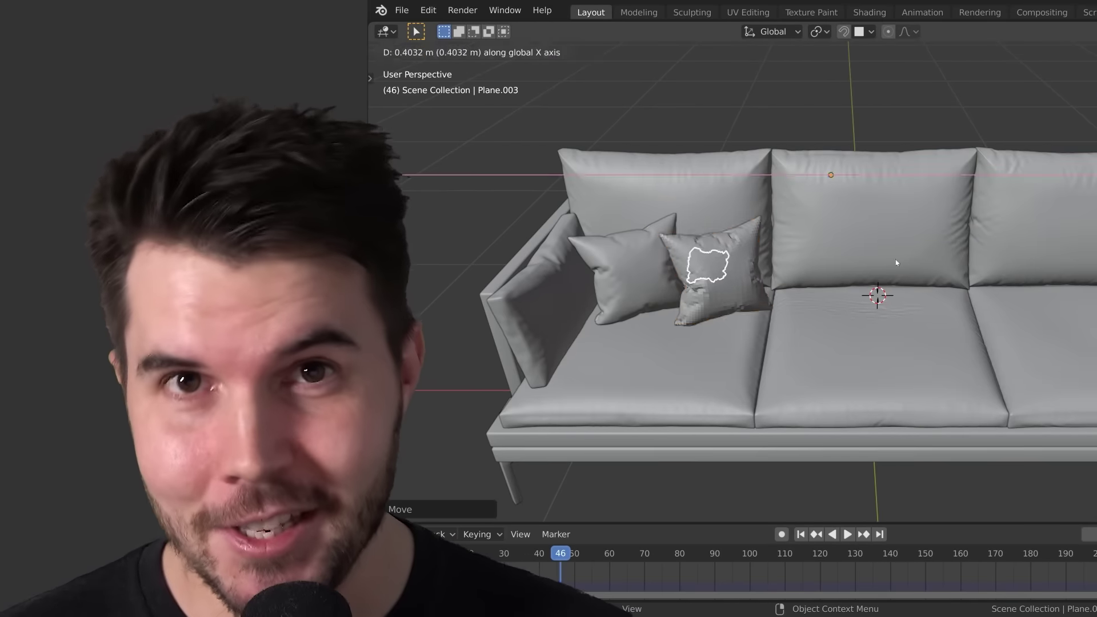
click(896, 263)
key(shift+Left)
key(g)
key(x)
click(906, 254)
key(space)
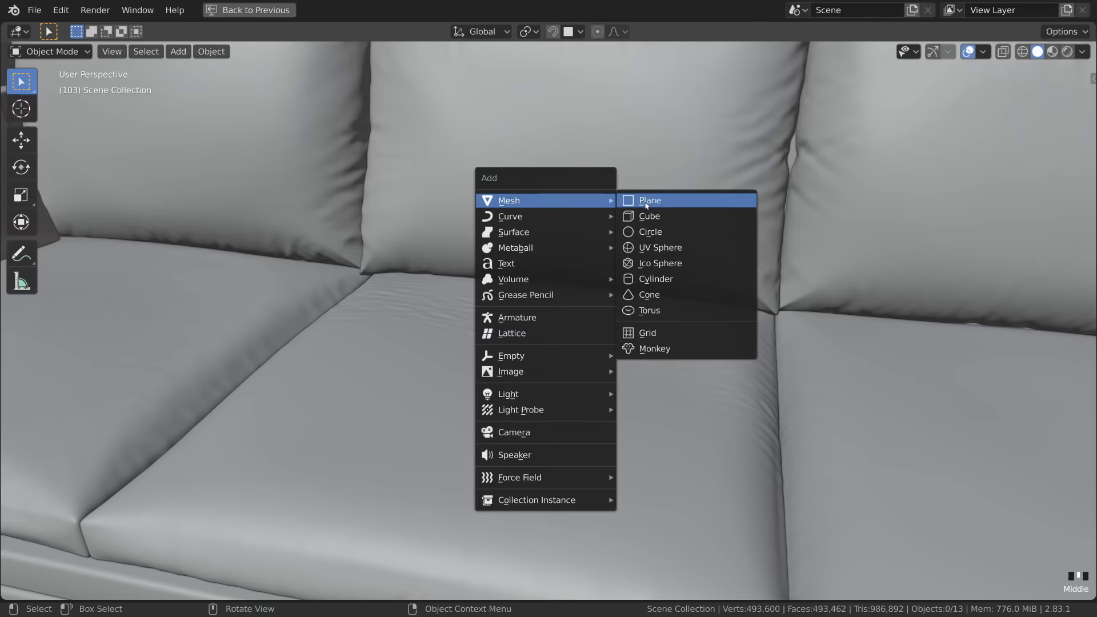
Add a plane mesh above the middle seat cushion and scale it to pillow size.
click(646, 202)
key(s)
click(576, 285)
Subdivide the whole plane with 10 cuts.
key(Tab)
right_click(574, 285)
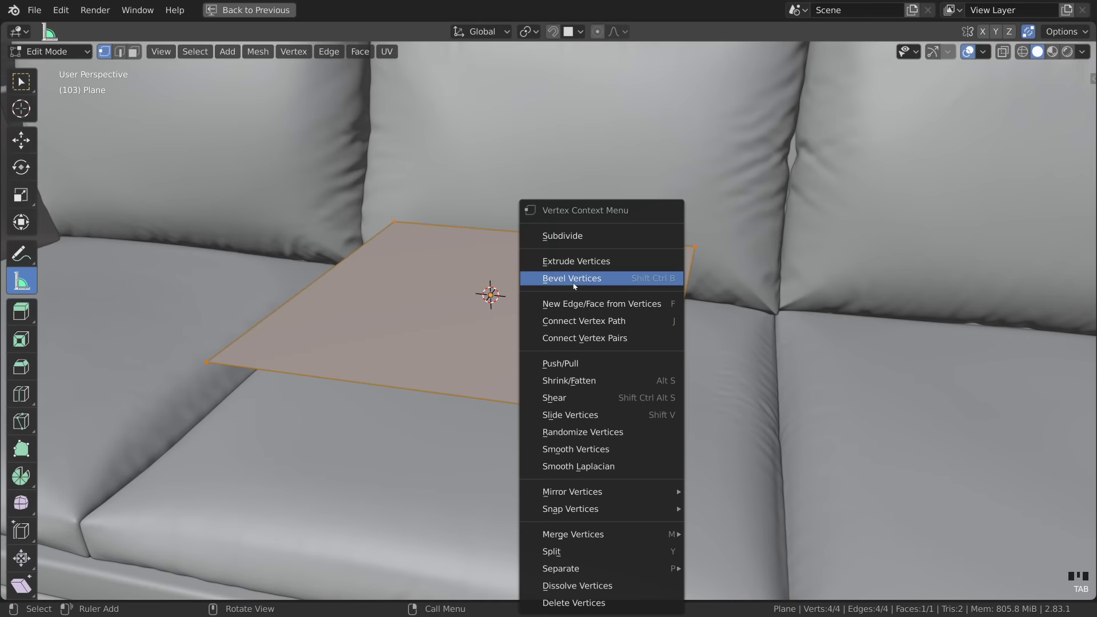
click(566, 236)
click(70, 588)
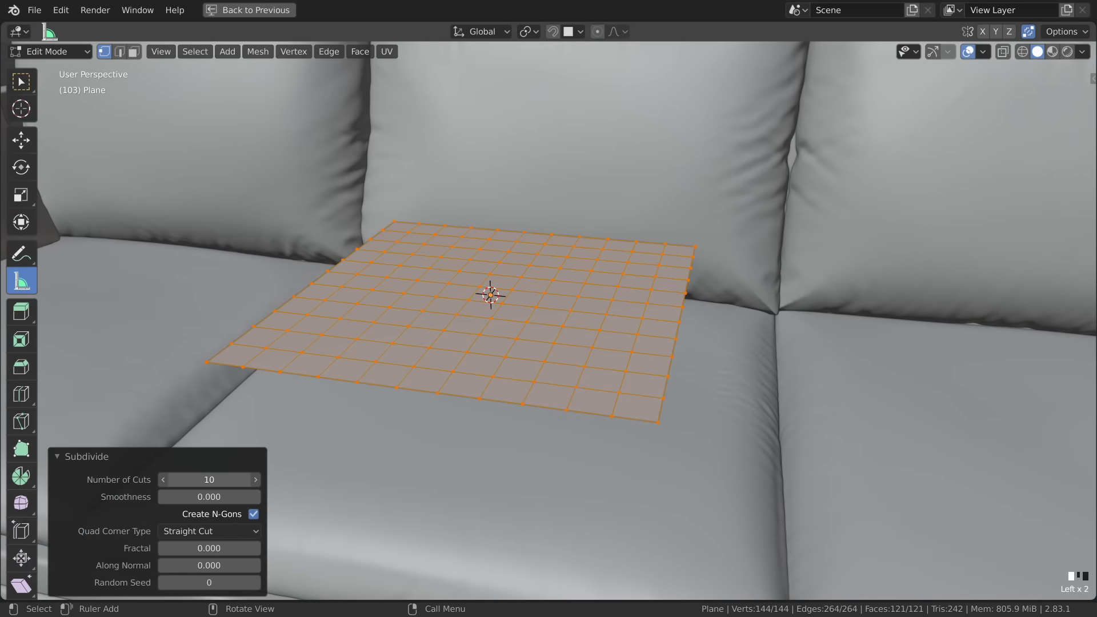
Extrude the whole subdivided plane upward by about 0.0009 m to give it a thin side wall.
middle_drag(460, 403, 538, 262)
key(e)
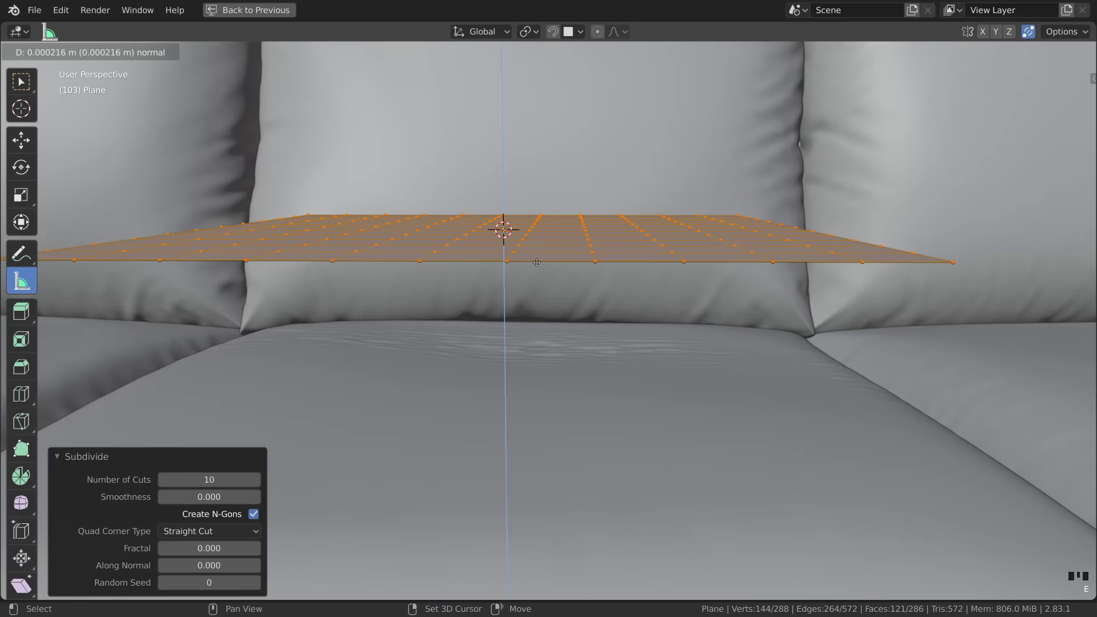
click(542, 254)
shift+middle_drag(542, 254, 555, 235)
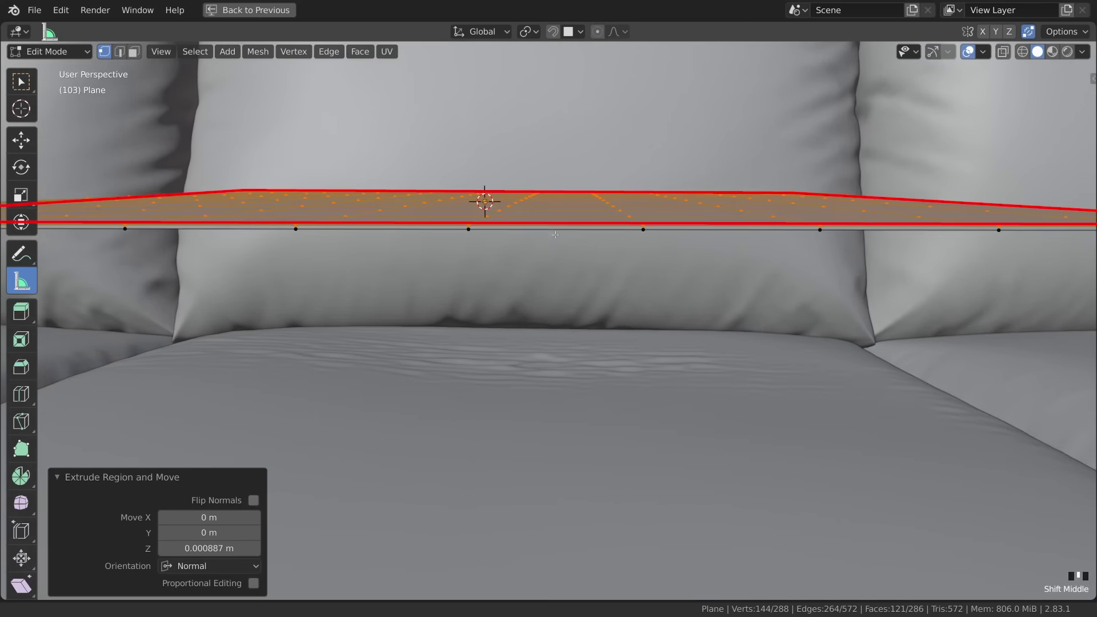
Select only the sharp edges around the plane's rim and scale them to 0 along the Z axis.
key(alt+a)
click(195, 51)
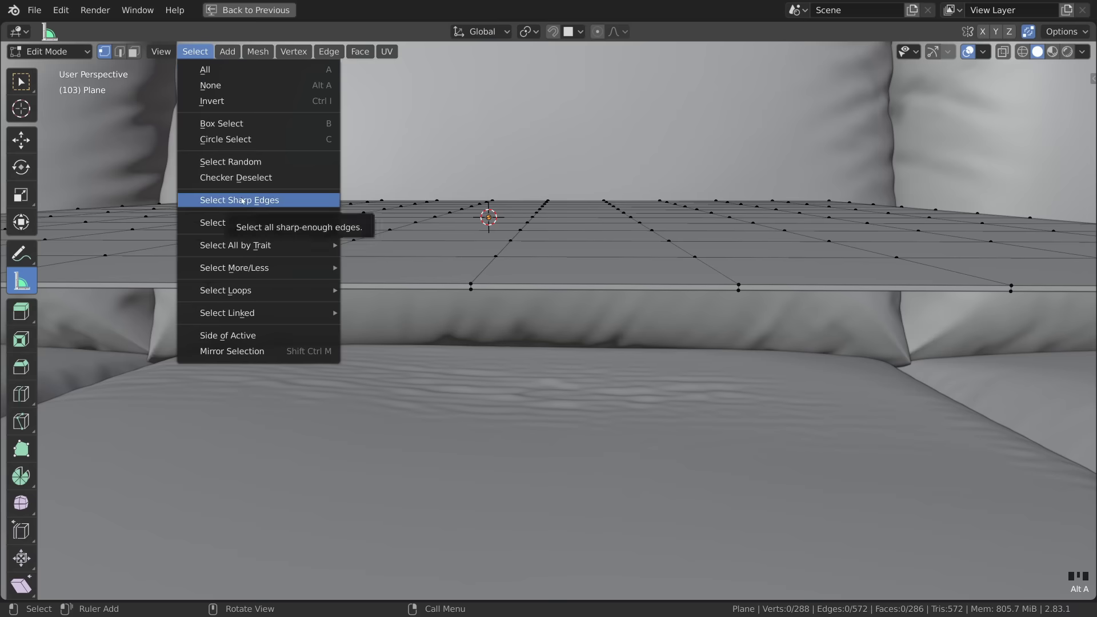
click(240, 200)
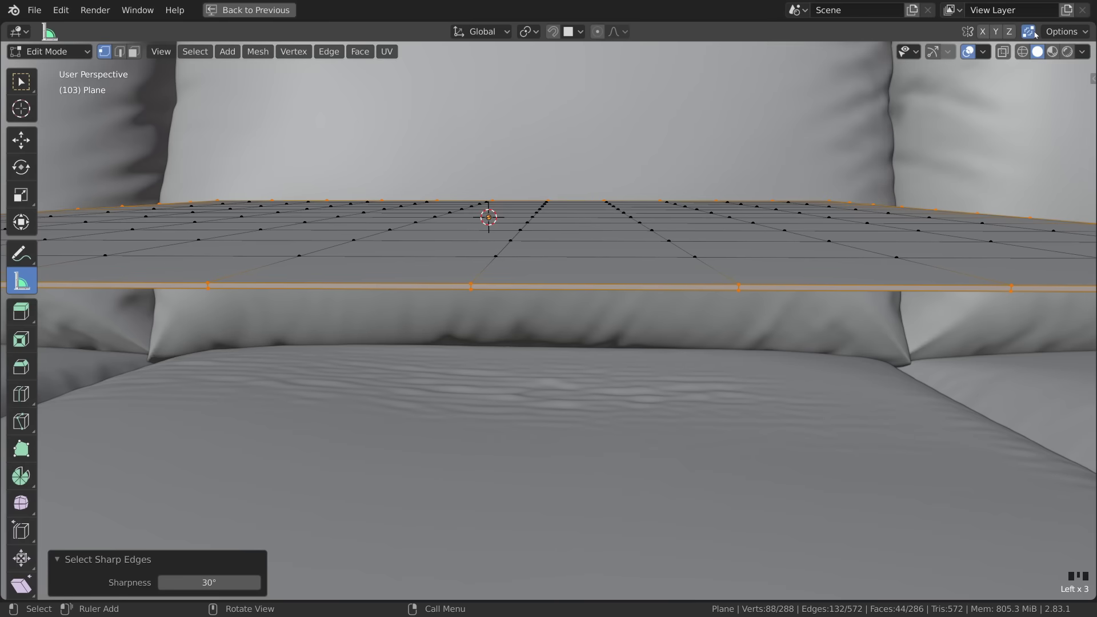
key(s)
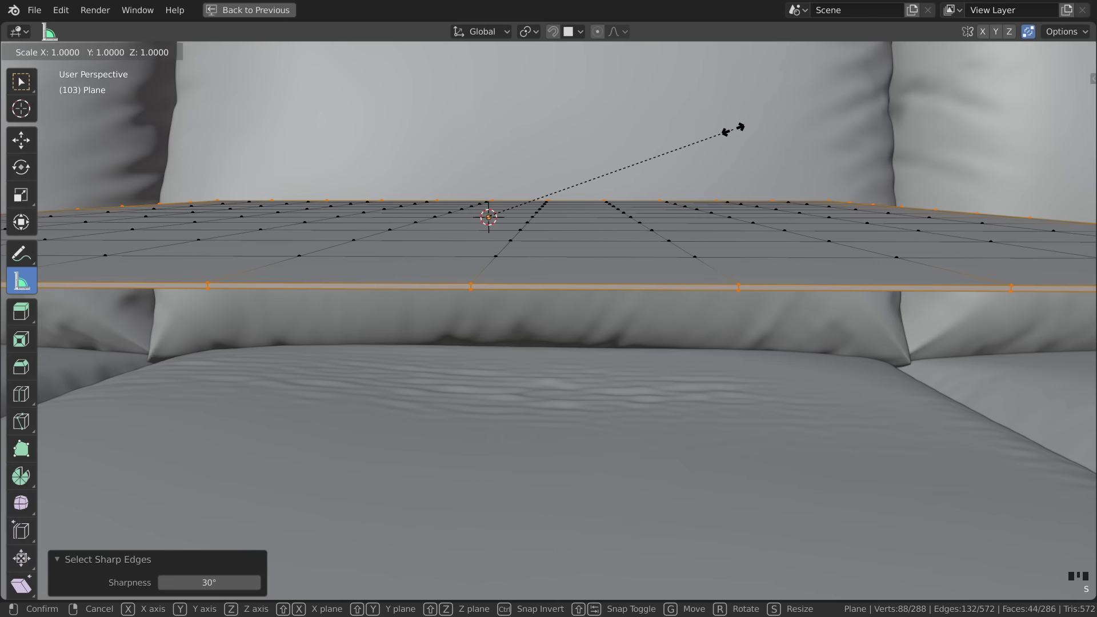
key(z)
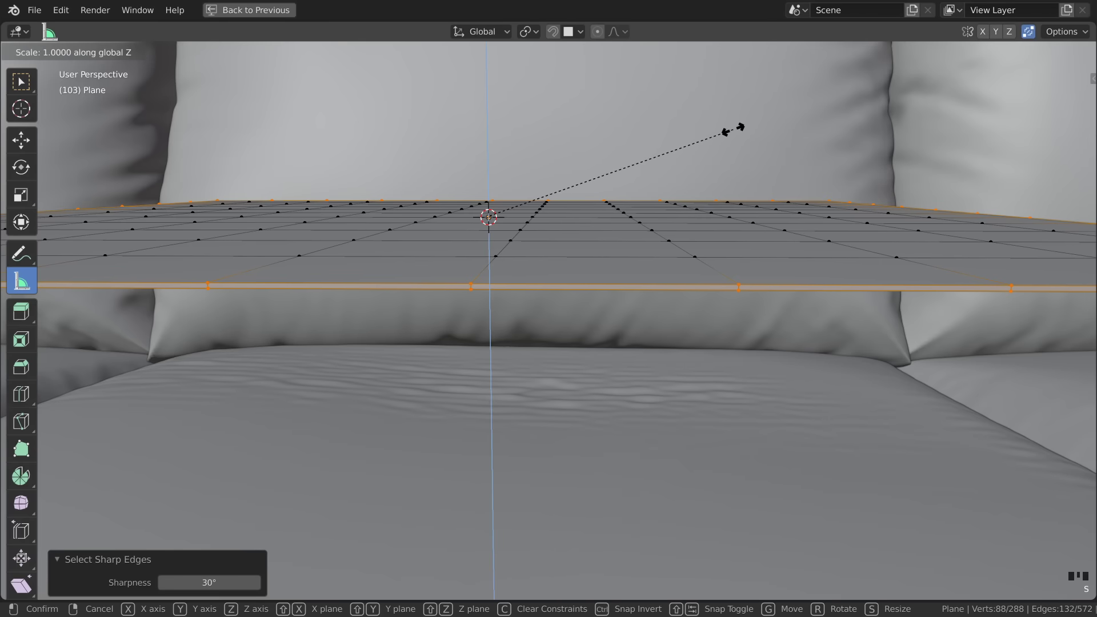
text(0)
key(Return)
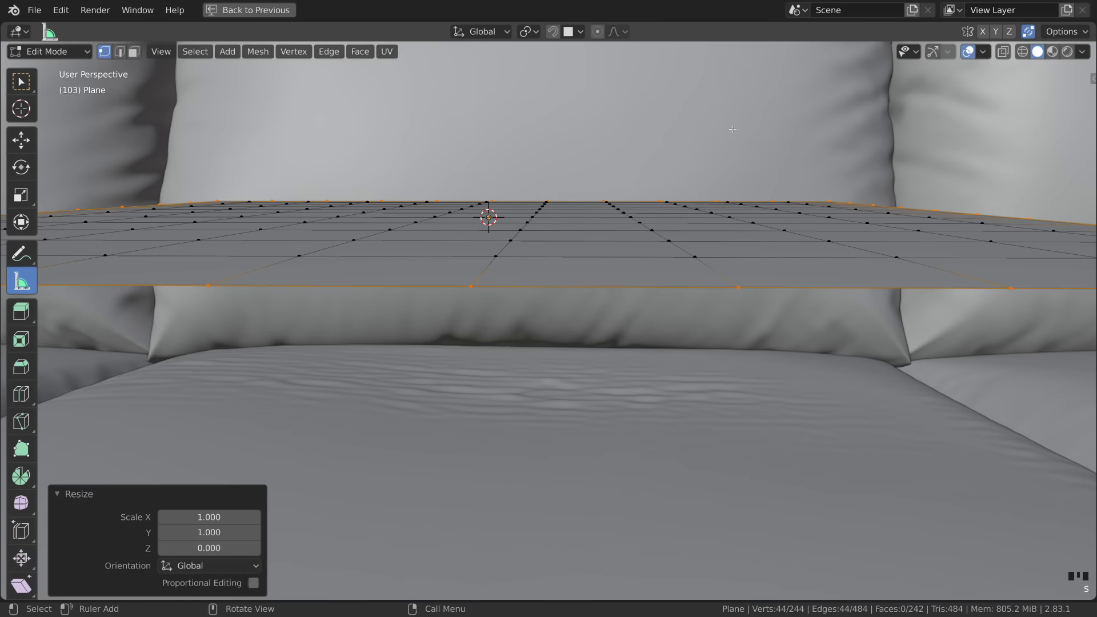
Try moving a single vertex on the plane's front edge to check the flattened rim.
click(471, 287)
key(g)
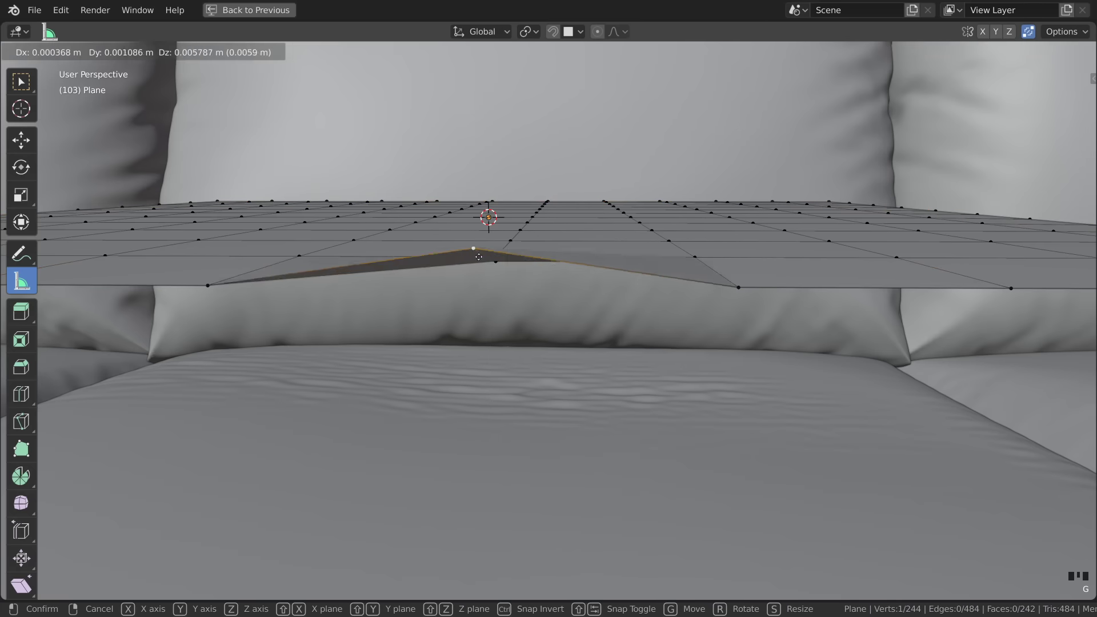
right_click(516, 278)
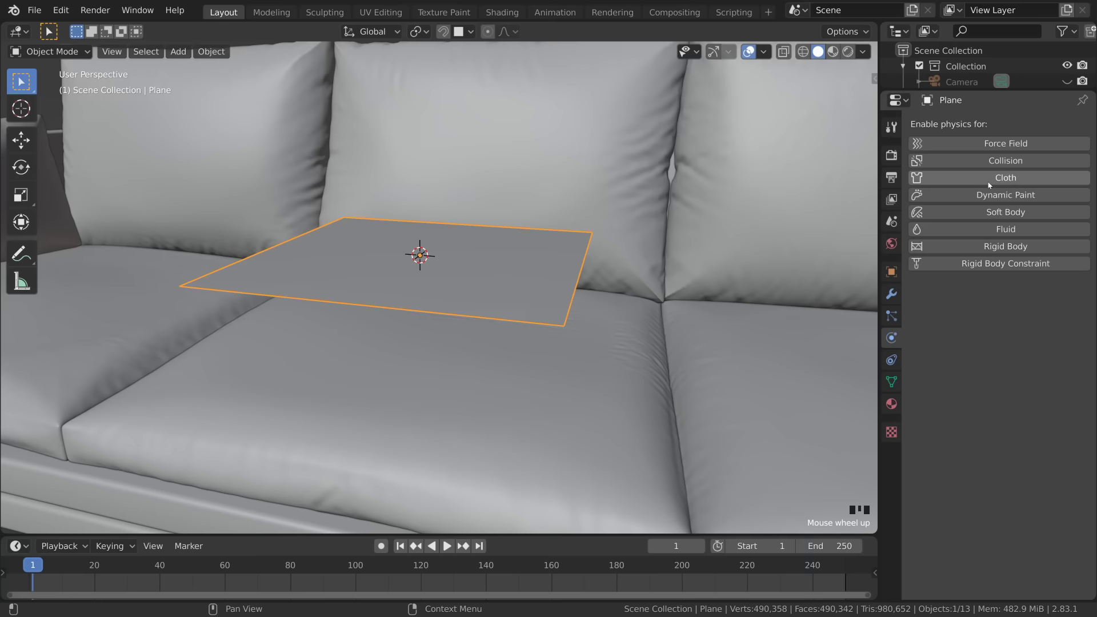
Enable Cloth physics on the plane and turn on Pressure with a value of 5.
click(989, 179)
scroll(970, 434, down, 6)
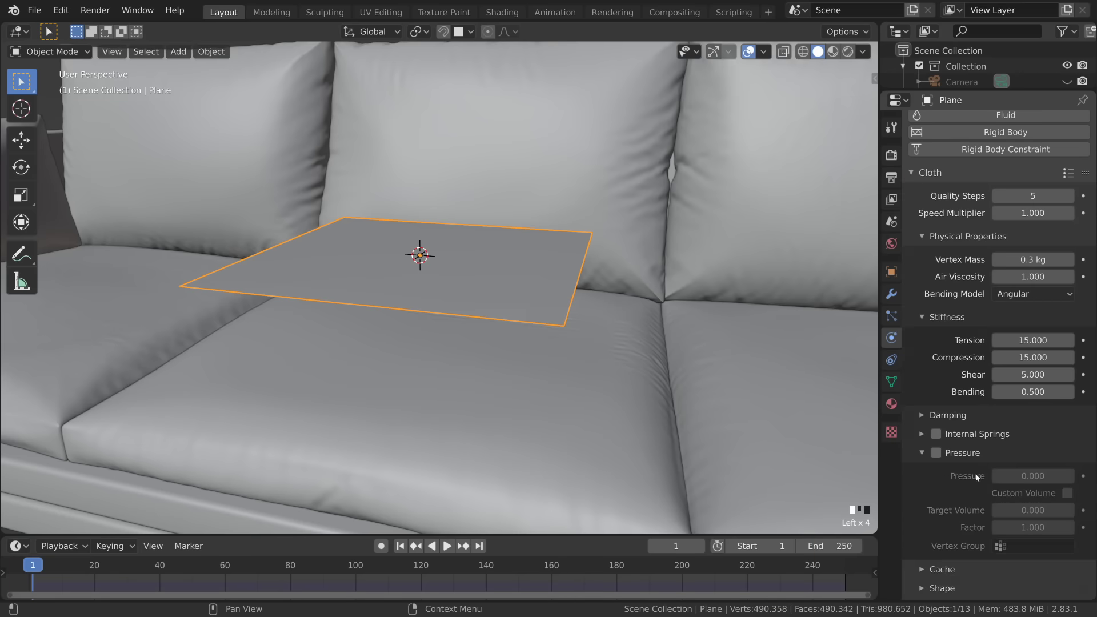
click(789, 398)
click(915, 444)
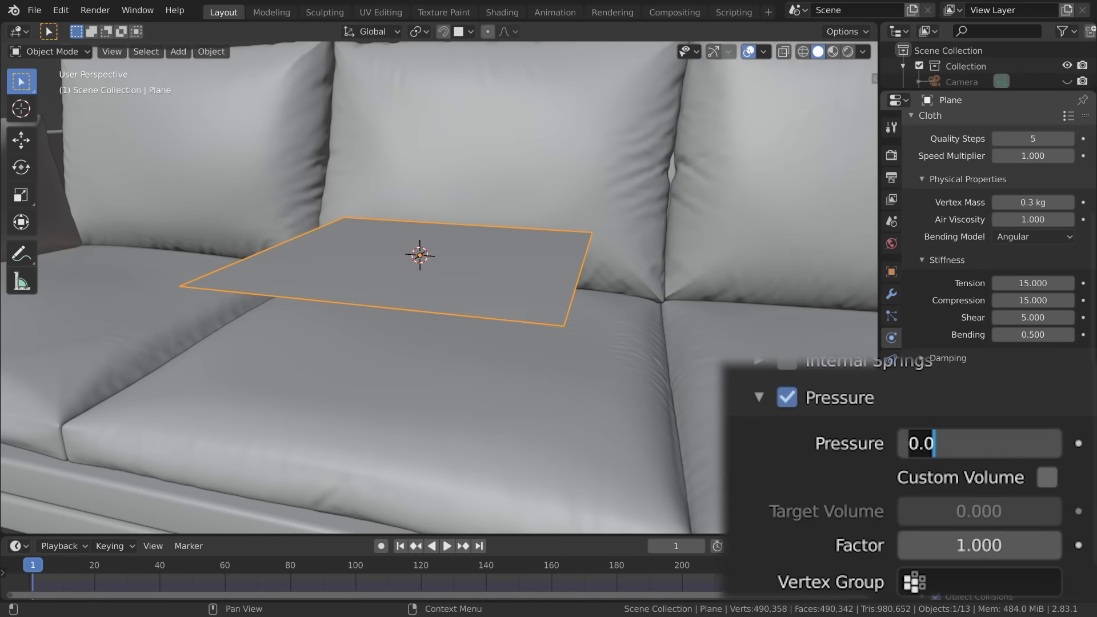
text(5)
key(Return)
Play the pillow's cloth simulation and review its inflation and fall against the seat cushion from several frames and angles.
key(space)
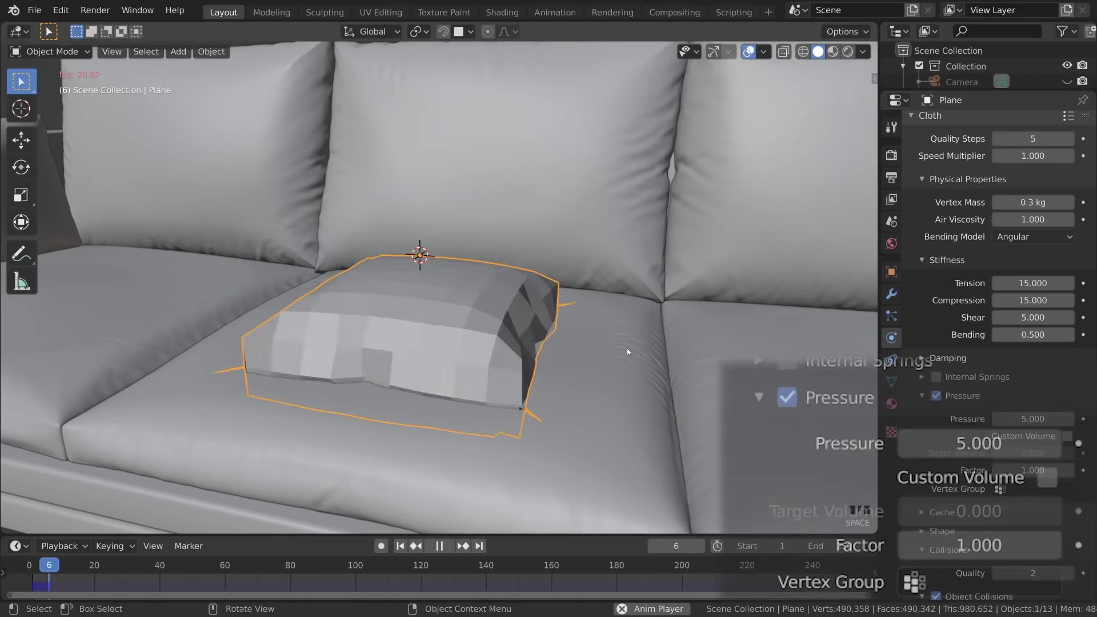
scroll(626, 378, down, 6)
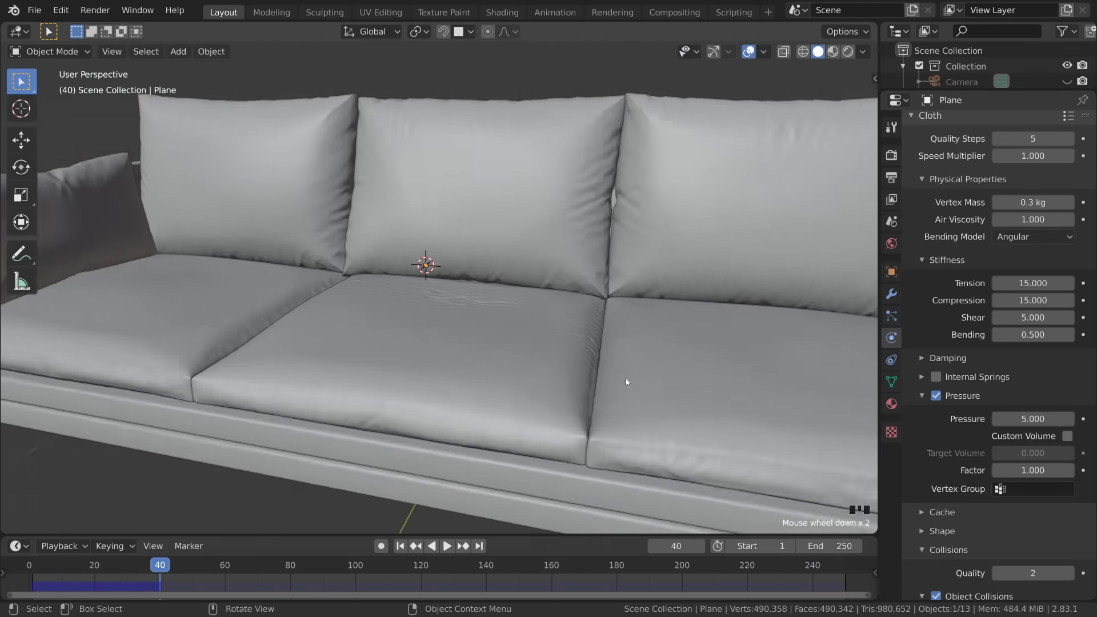
click(81, 567)
drag(81, 567, 46, 569)
scroll(385, 453, up, 3)
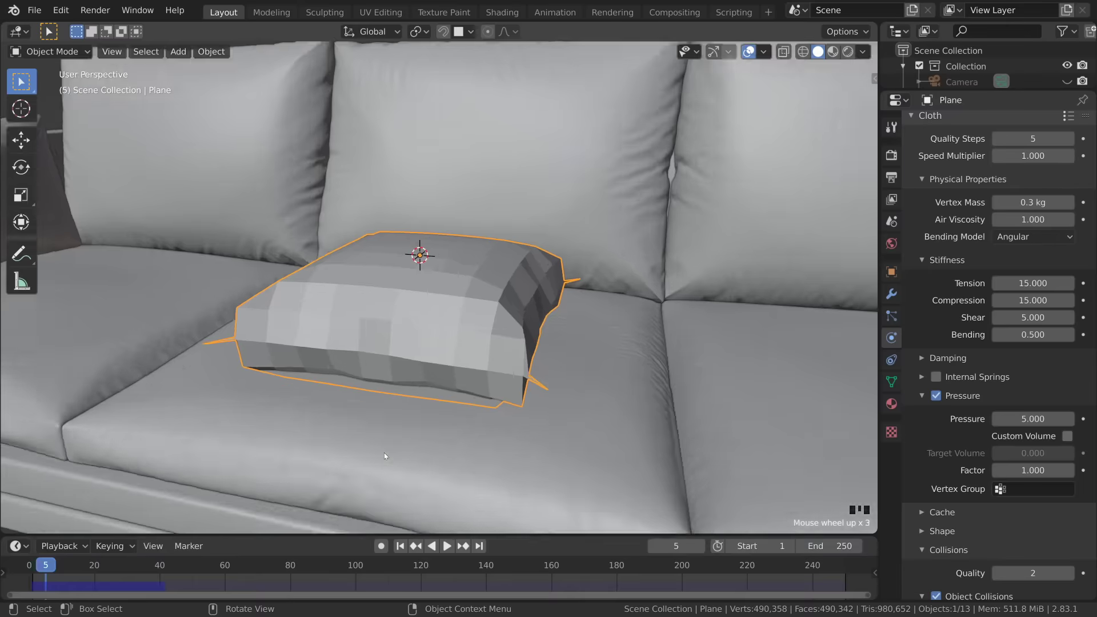
middle_drag(384, 453, 481, 394)
key(space)
key(space)
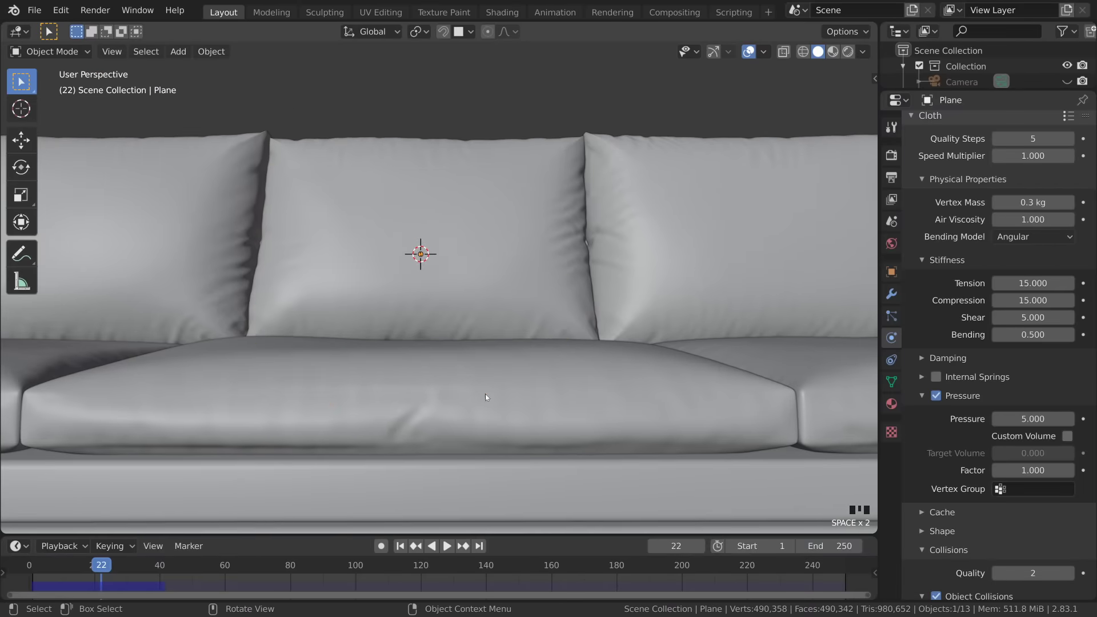
Enable Collision physics on the middle seat cushion and replay the simulation to check the pillow's contact.
click(492, 387)
click(1004, 161)
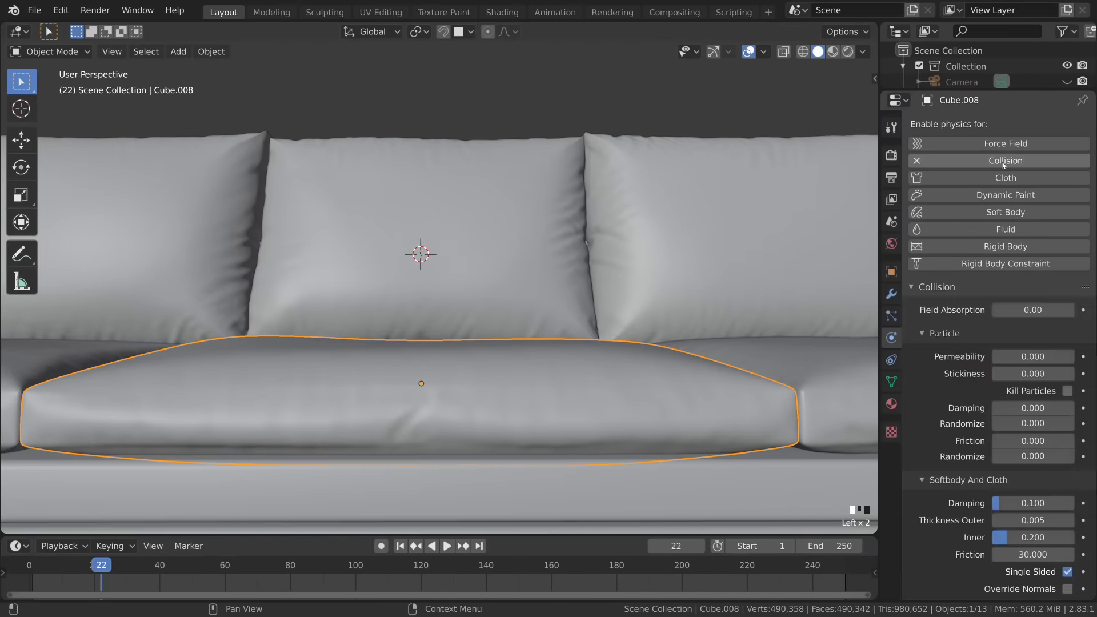
key(space)
middle_drag(555, 253, 630, 284)
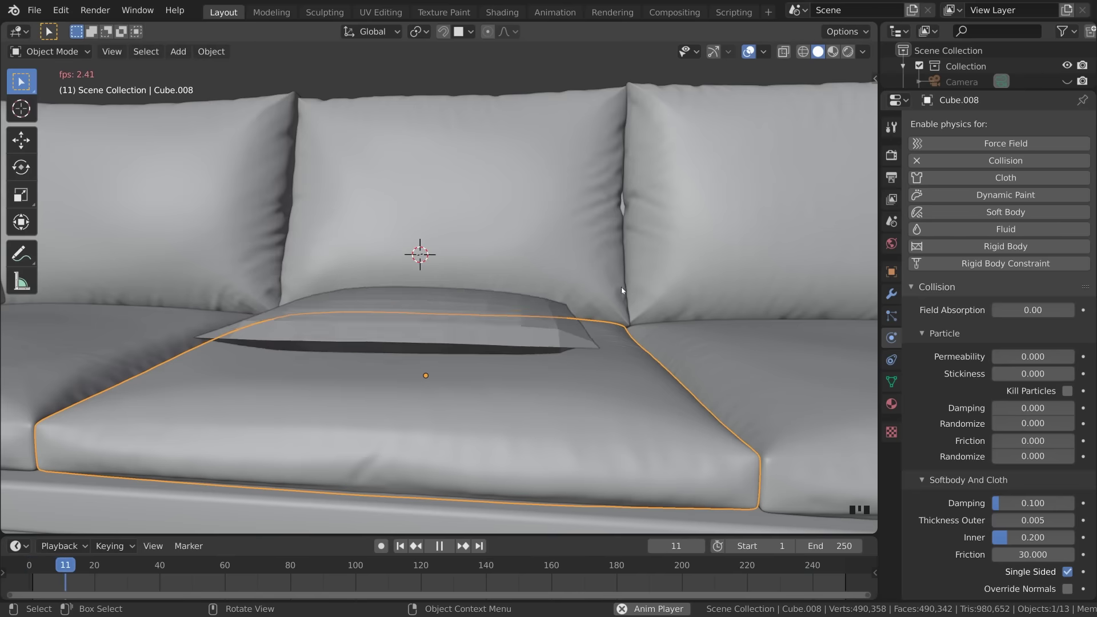
click(583, 300)
key(space)
middle_drag(591, 306, 574, 329)
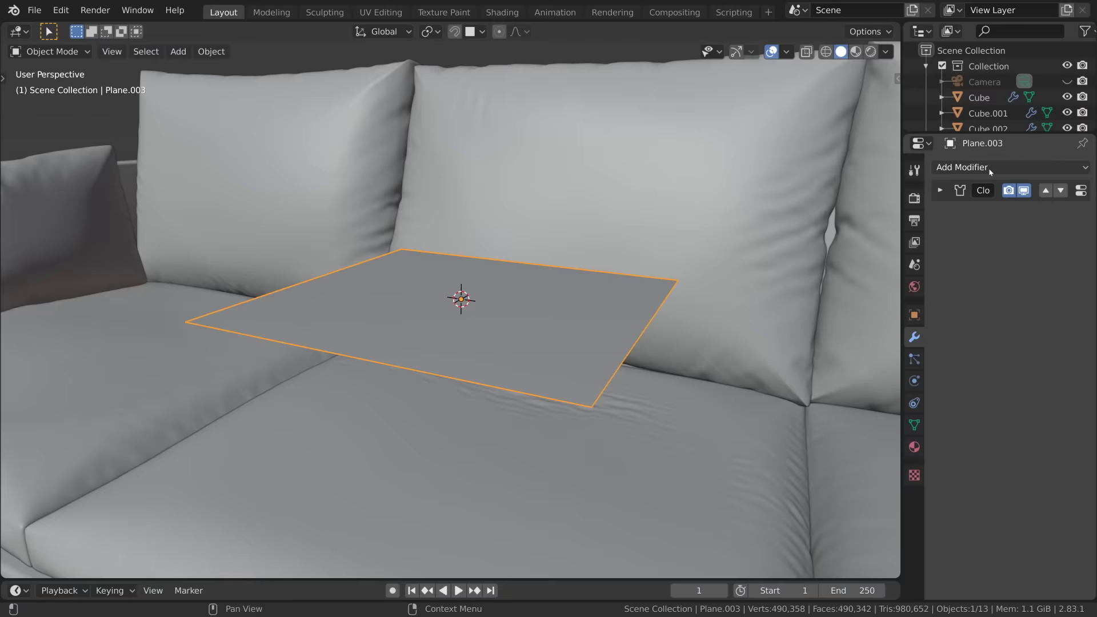
Add a Subdivision Surface modifier above the pillow's Cloth modifier, set its viewport level to 2 and play the simulation.
click(991, 168)
click(811, 430)
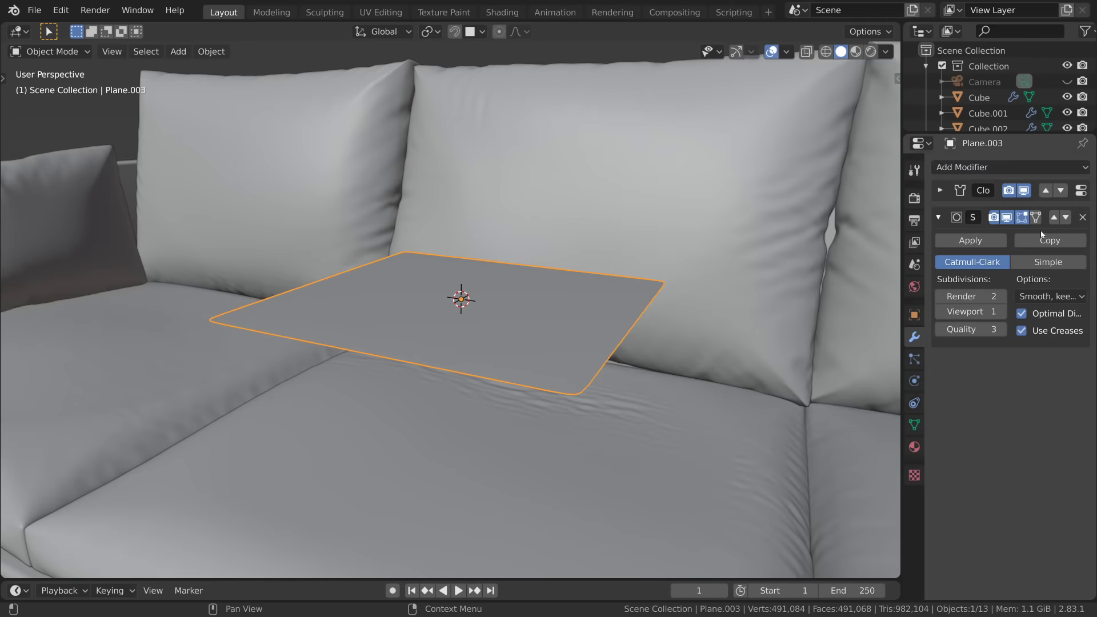
click(1053, 218)
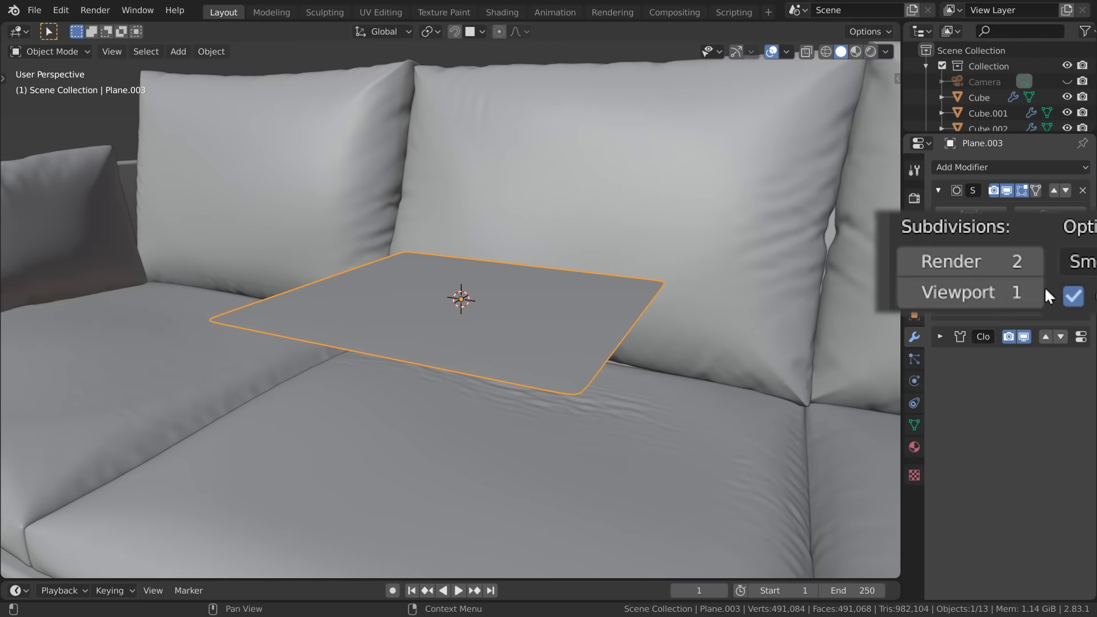
click(1002, 285)
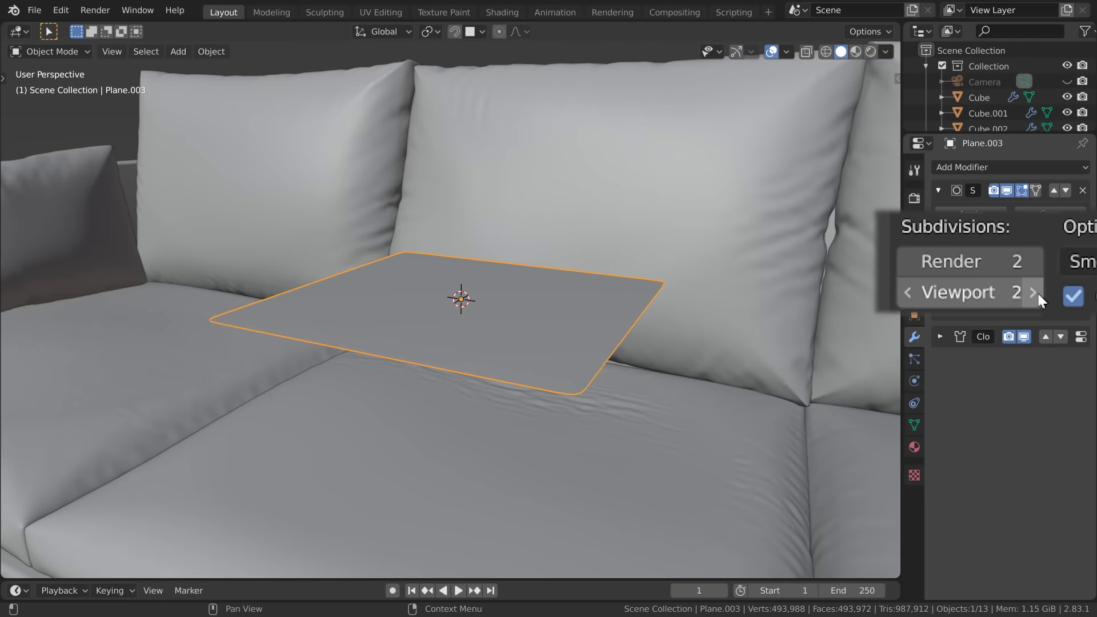
key(space)
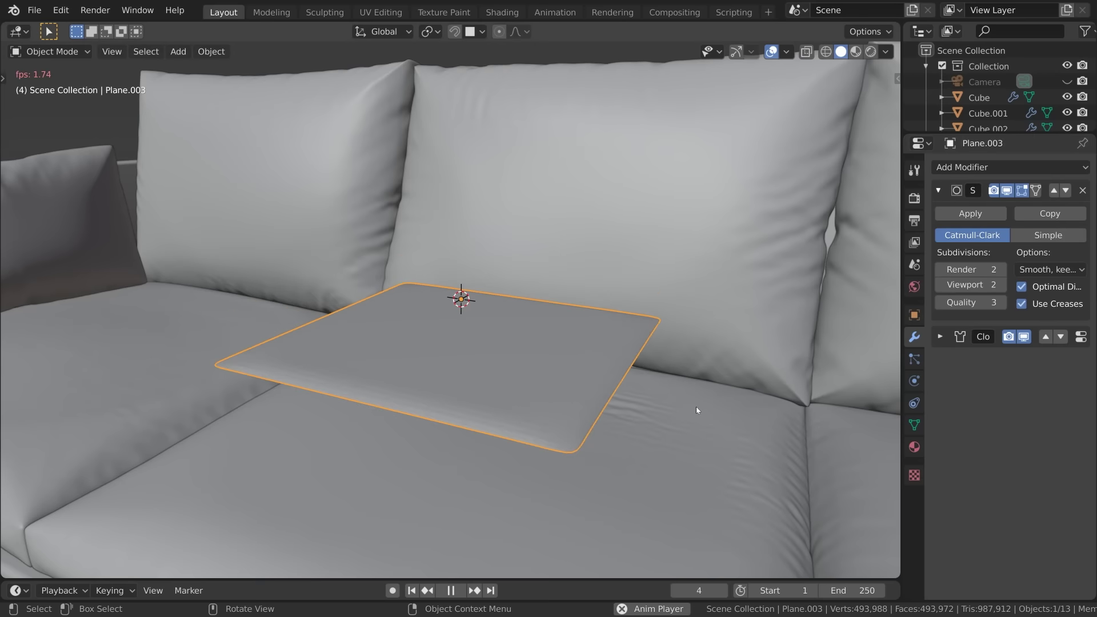
middle_drag(697, 386, 683, 291)
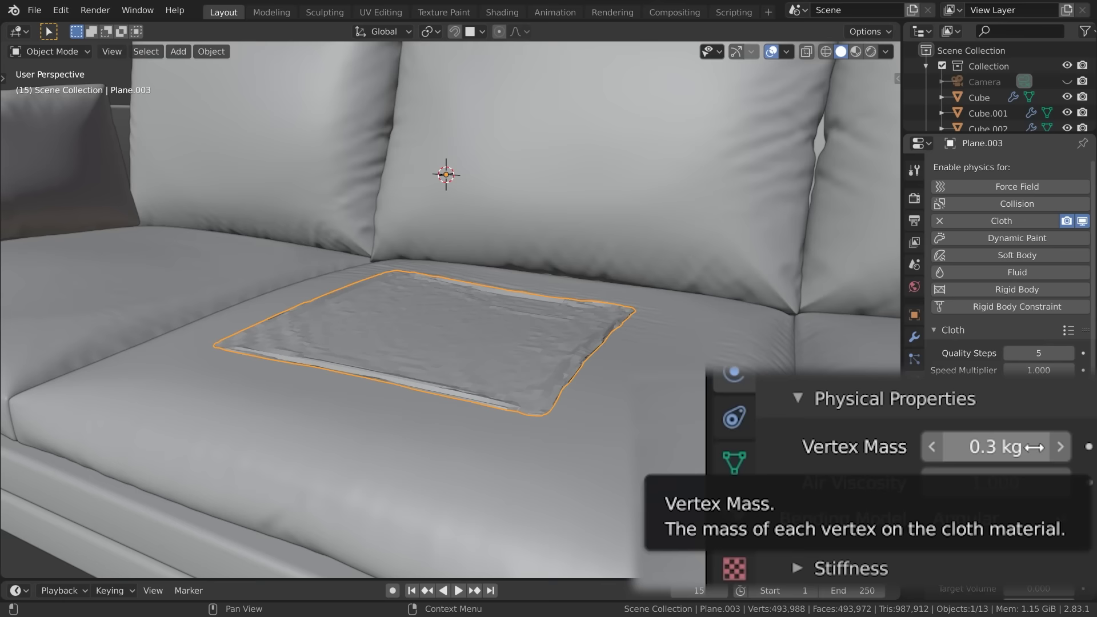
Set the cloth's vertex mass to 0.01 kg and run the simulation to frame 30.
click(1034, 448)
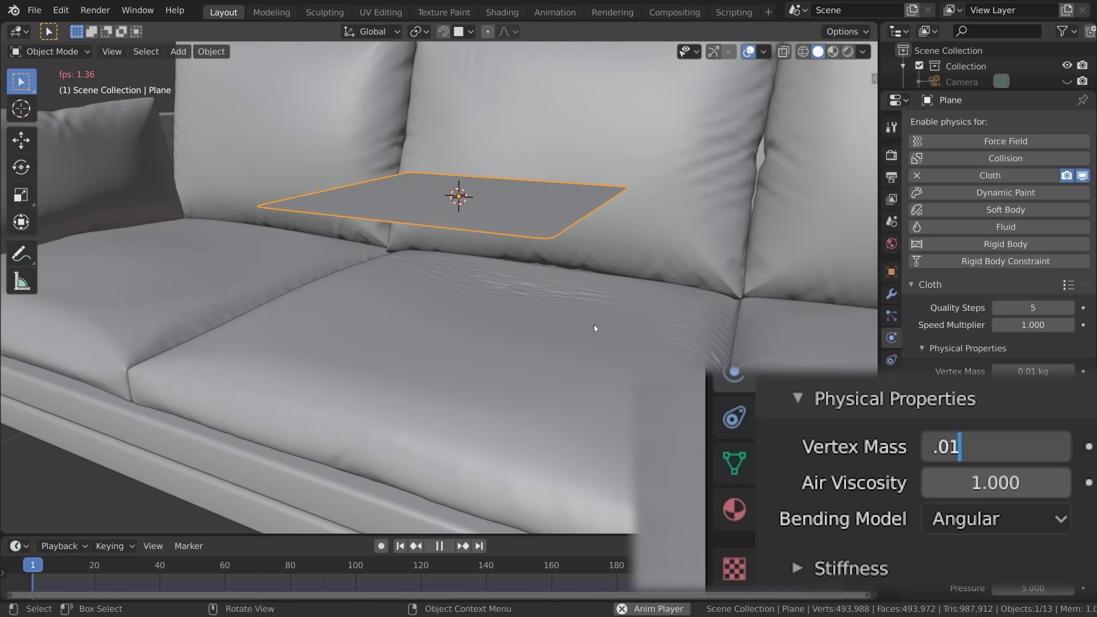
key(Return)
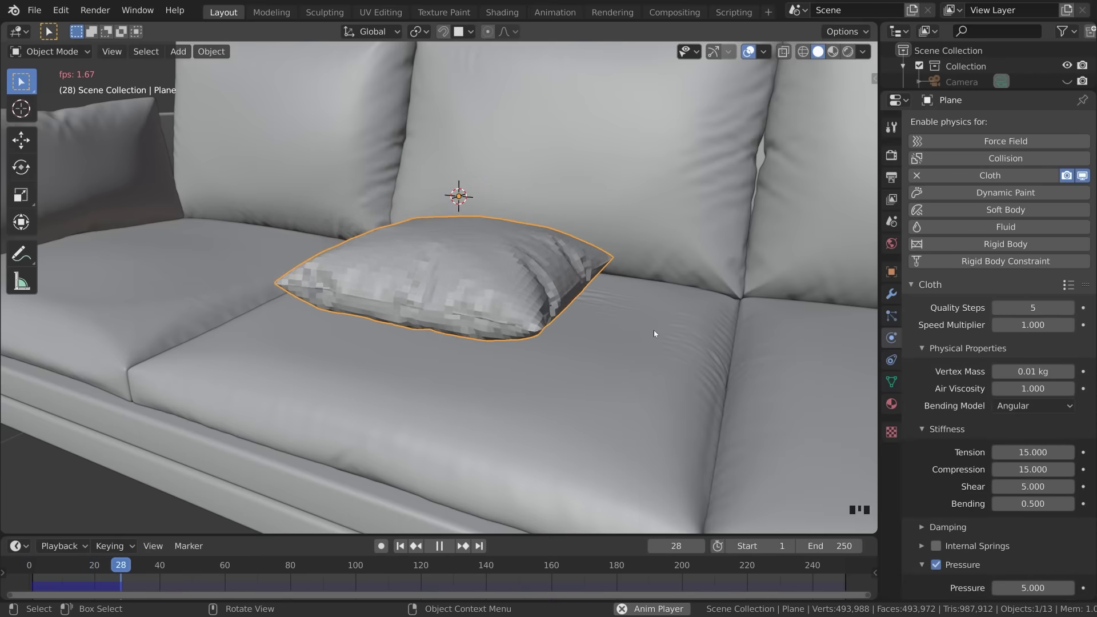
key(space)
Reduce the pillow's Object Collisions distance to close the gap above the seat cushion.
middle_drag(571, 321, 538, 241)
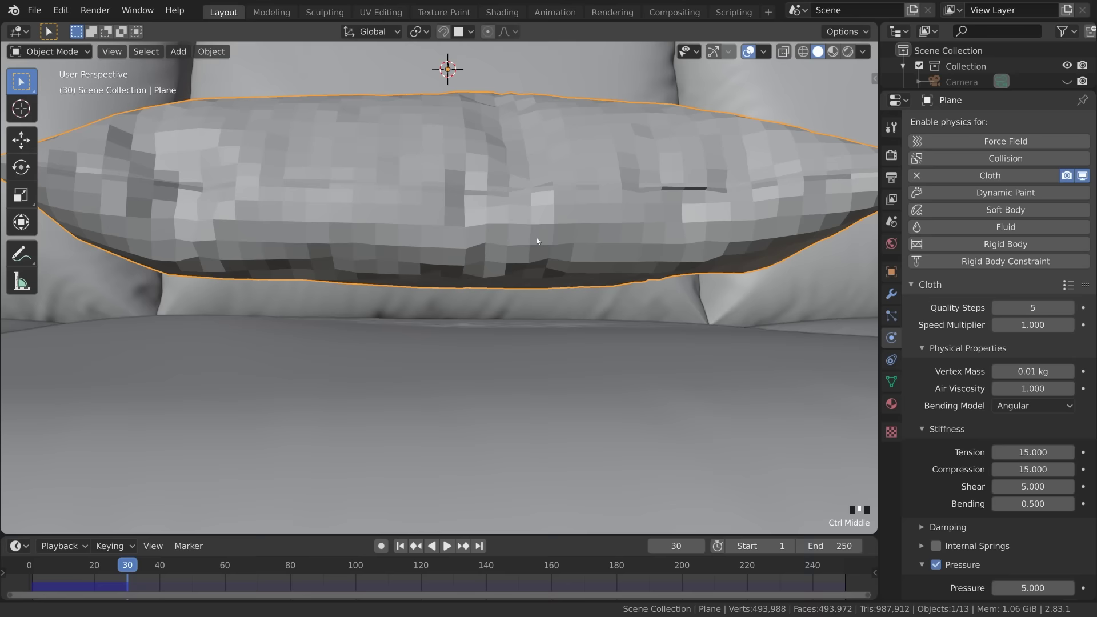
scroll(1023, 343, down, 10)
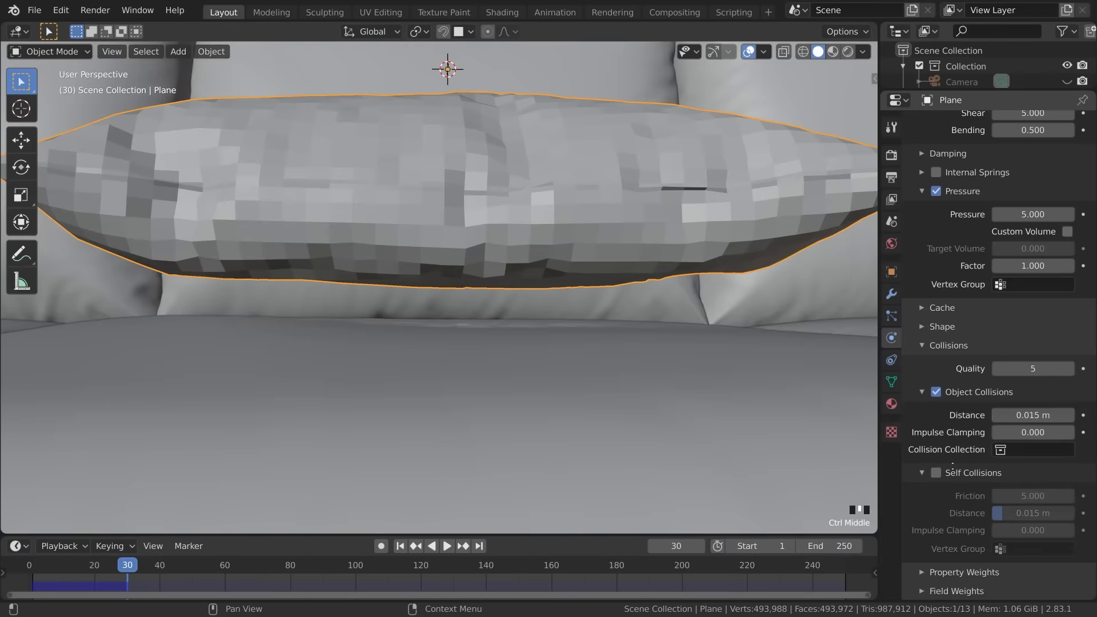
click(965, 358)
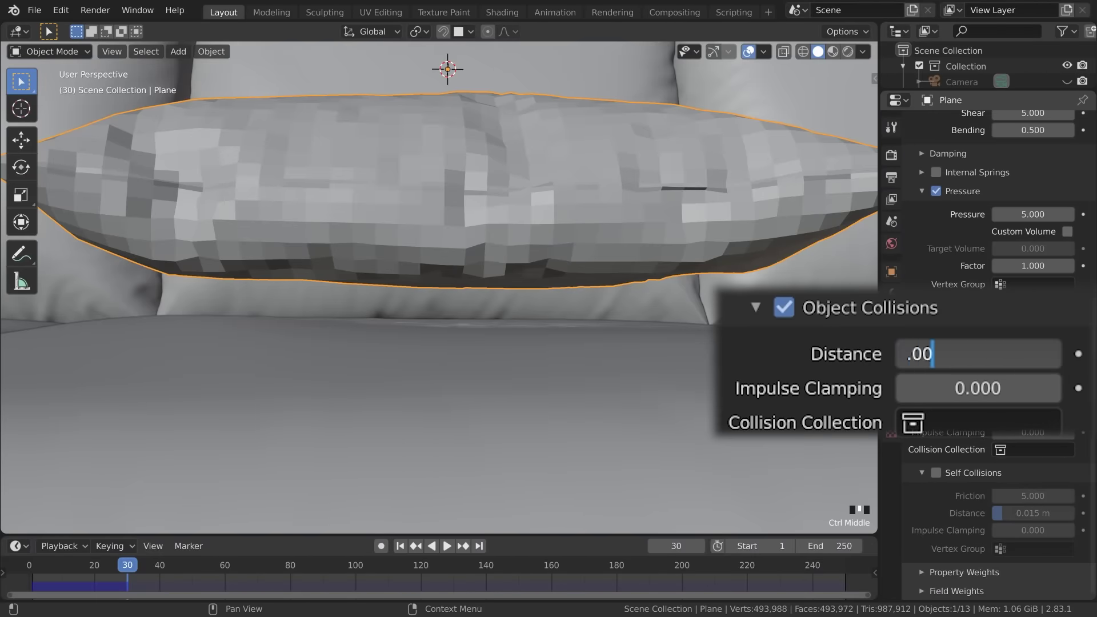
key(Return)
Set the middle seat cushion's Collision Thickness Outer to 0.001 and continue the simulation.
click(709, 385)
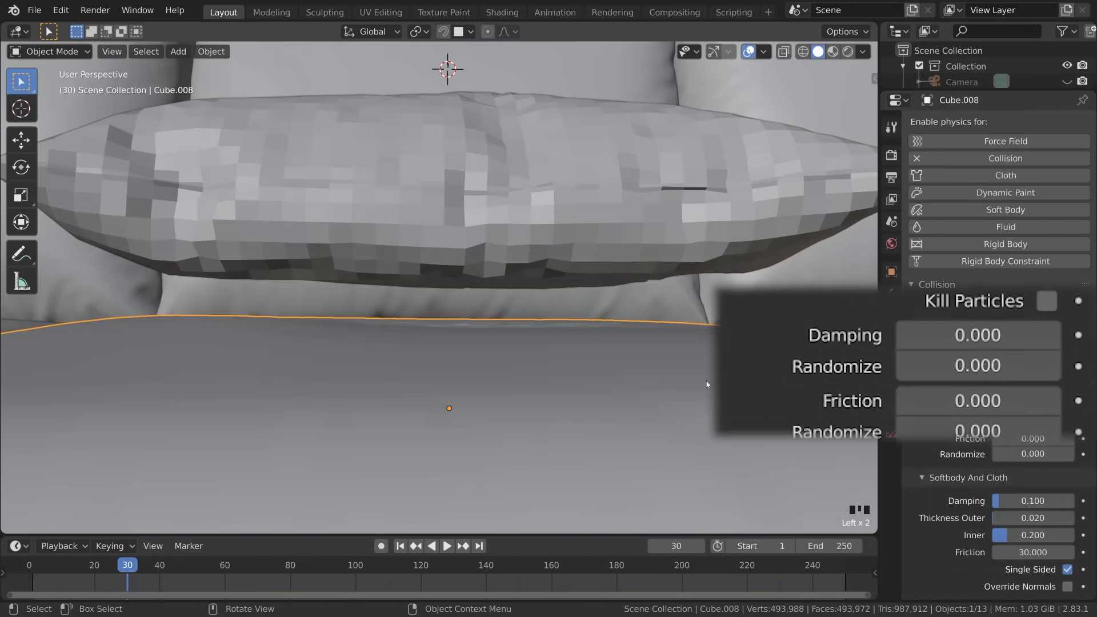
click(971, 560)
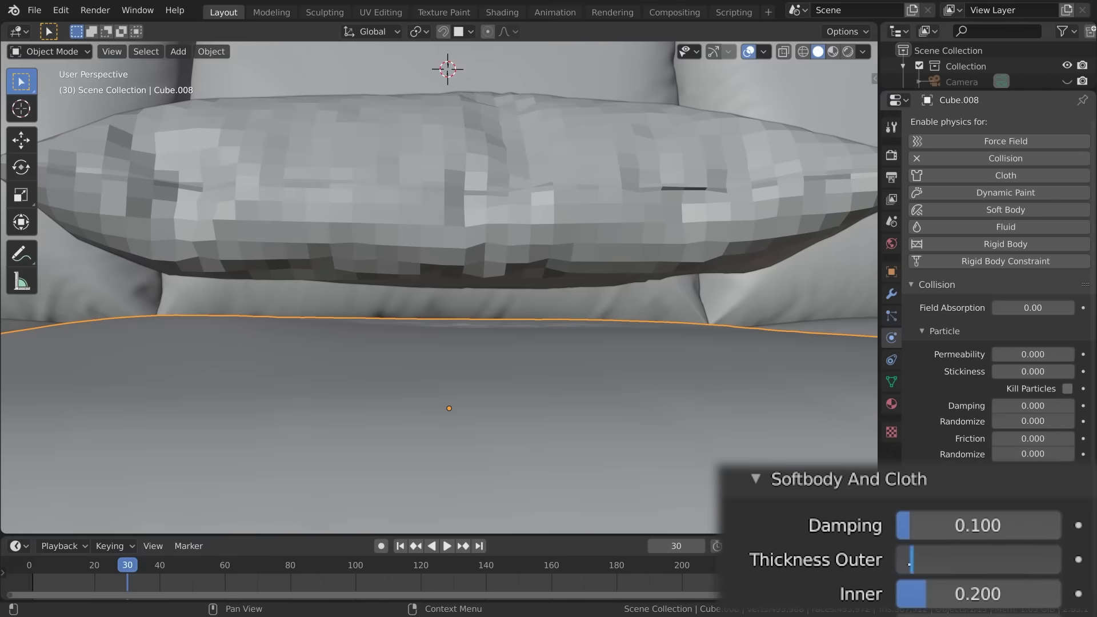
key(Return)
key(space)
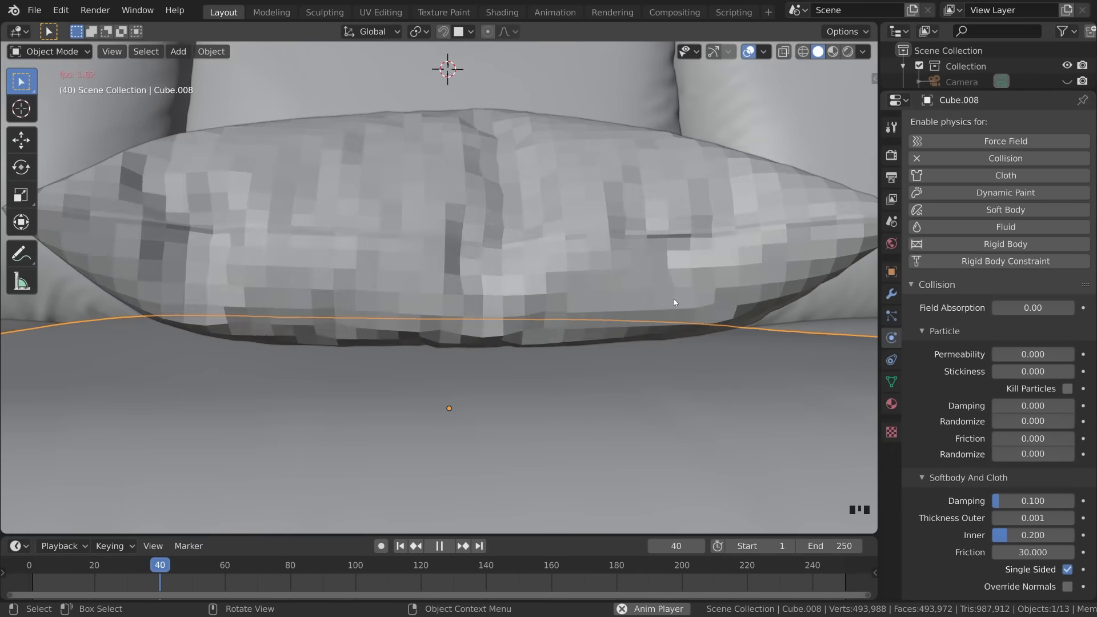
Examine the selected pillow's contact with the seat cushion in wireframe, then return to solid shading.
click(673, 300)
key(z)
click(581, 301)
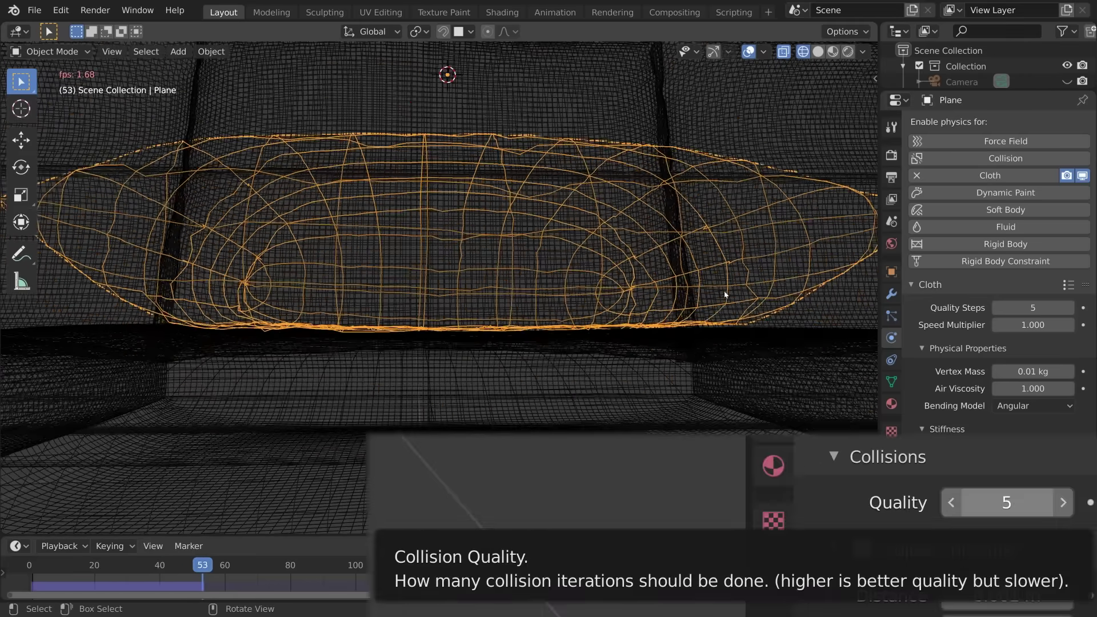
key(z)
click(730, 297)
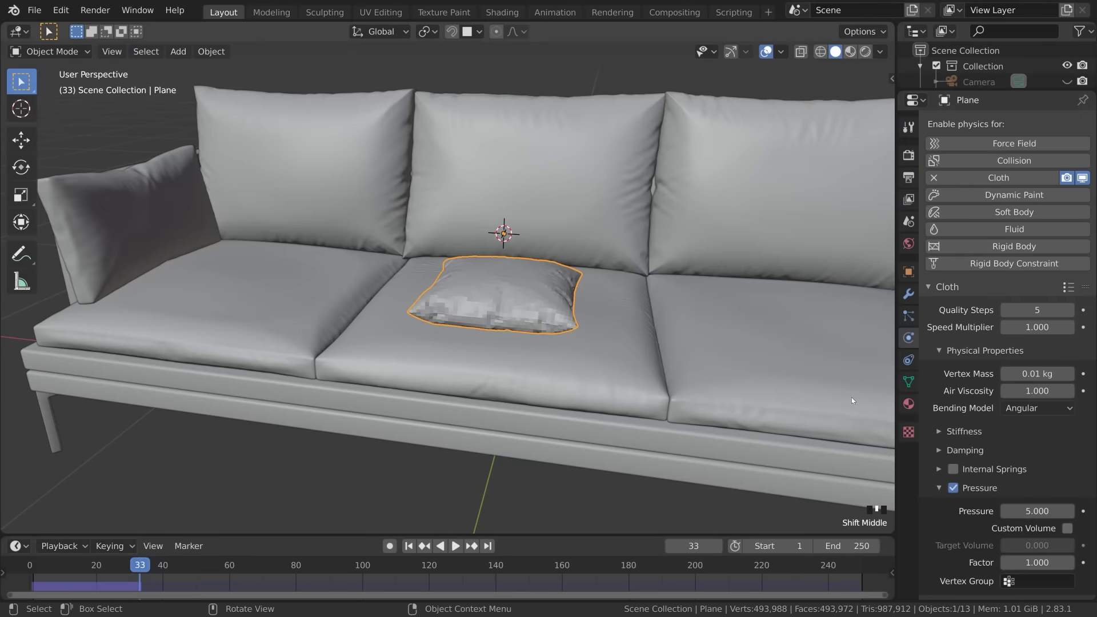
Return to frame 1, rotate the pillow plane 45 degrees about global X and place it above the corner seat cushion.
key(shift+Left)
key(r)
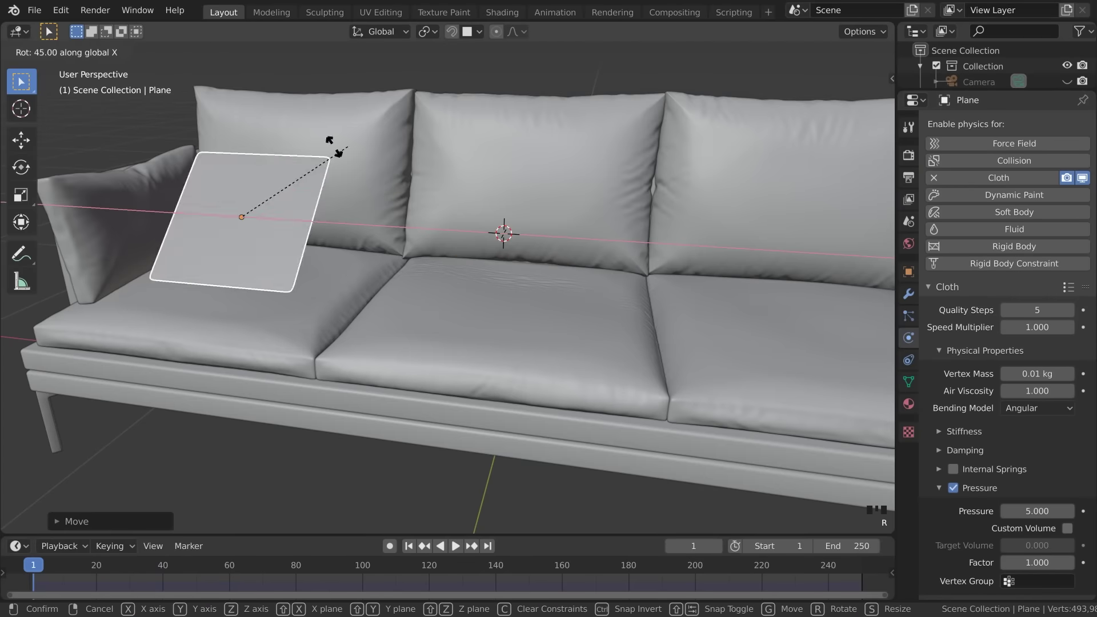
key(r)
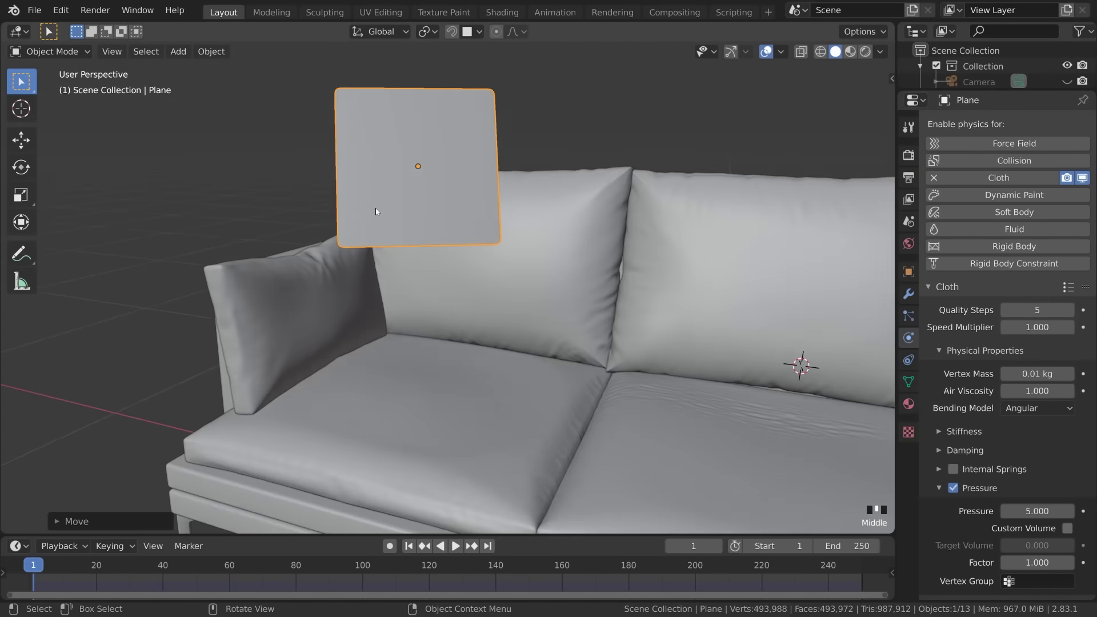
Simulate the pillow dropping onto the corner seat, set its cloth pressure to 20 and replay the drop.
key(space)
scroll(464, 247, up, 3)
middle_drag(464, 247, 460, 127)
click(1022, 511)
text(20)
key(Return)
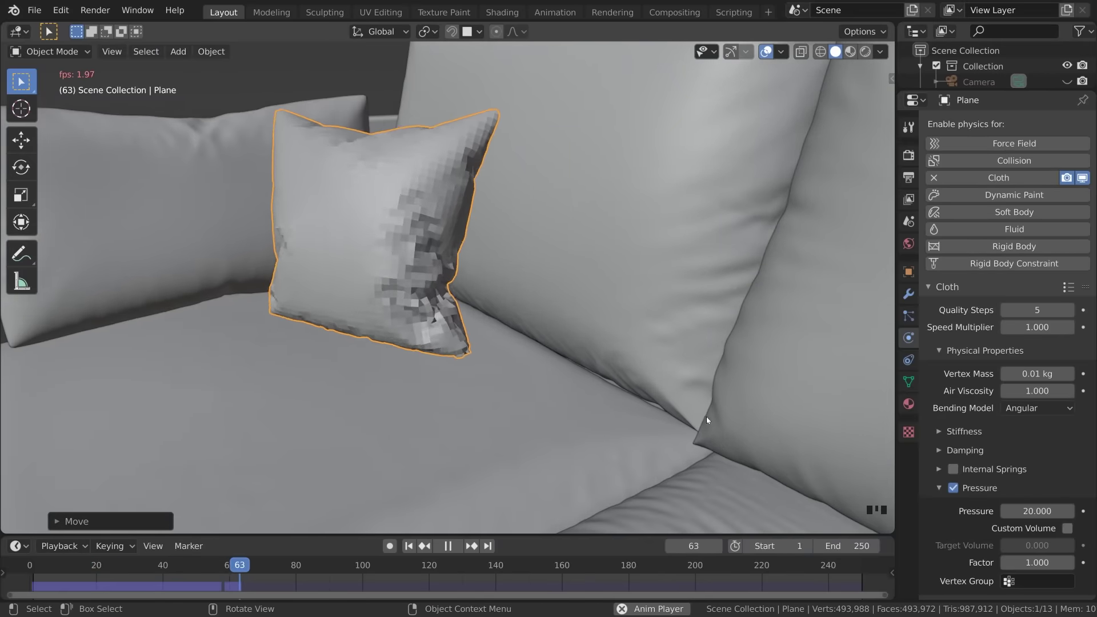
key(space)
key(space)
middle_drag(515, 282, 445, 200)
Set the cloth's Quality Steps to 10 and run the simulation to frame 53.
double_click(1037, 310)
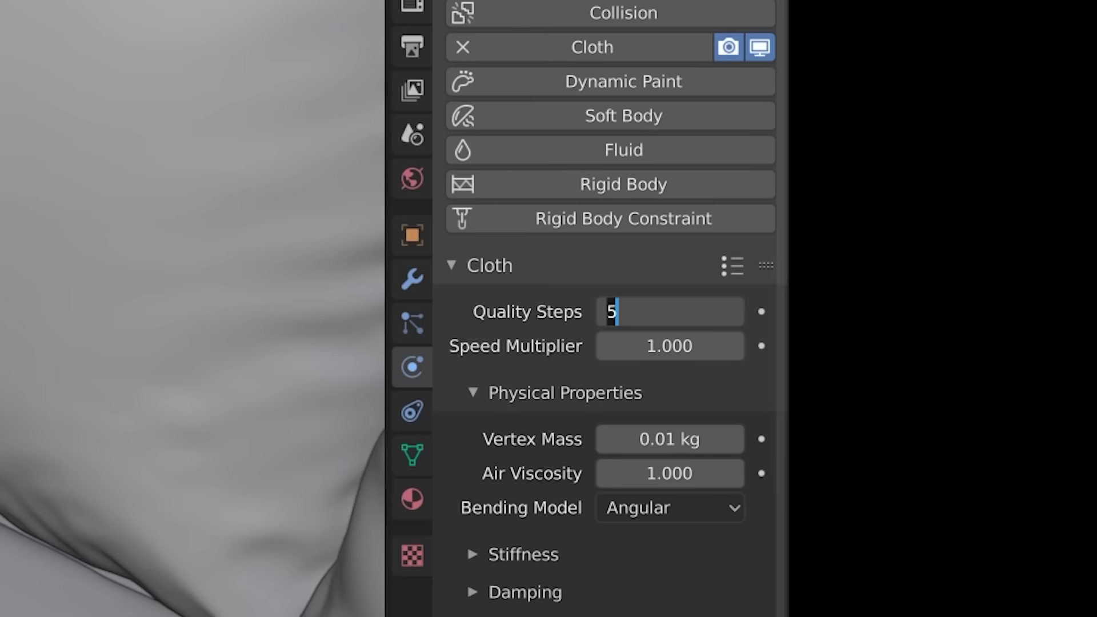
key(Return)
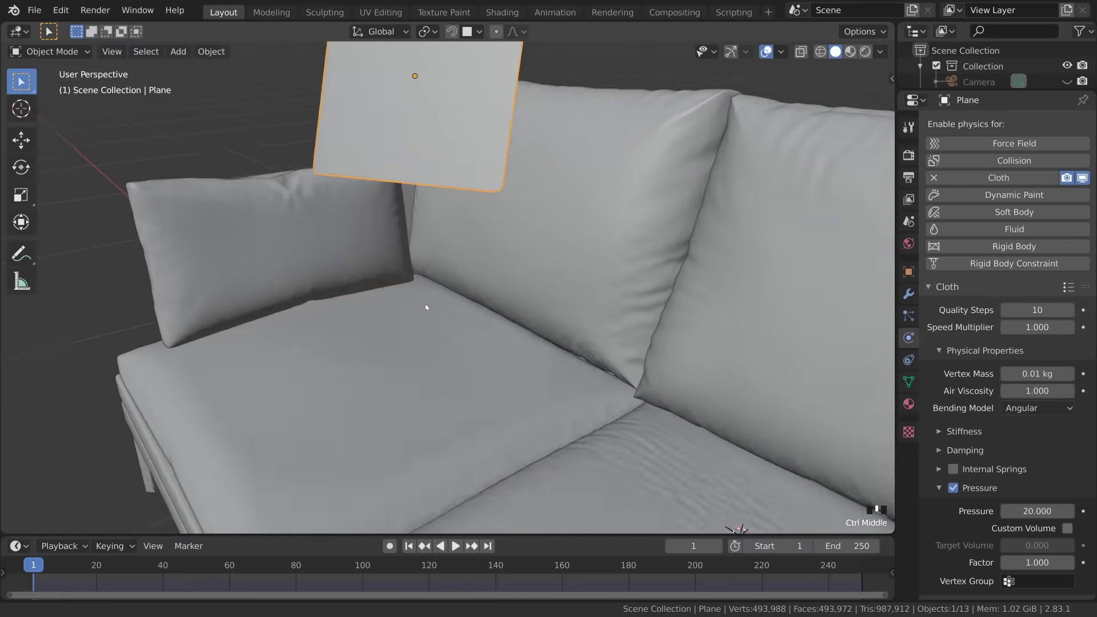
shift+middle_drag(427, 306, 430, 389)
key(space)
ctrl+middle_drag(526, 312, 546, 164)
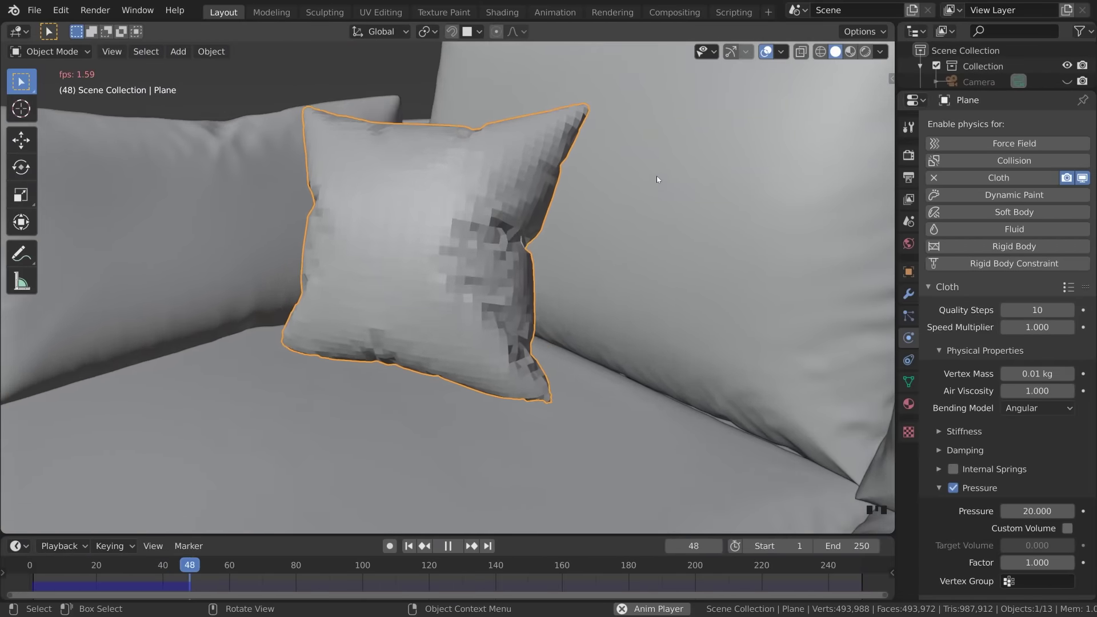
key(space)
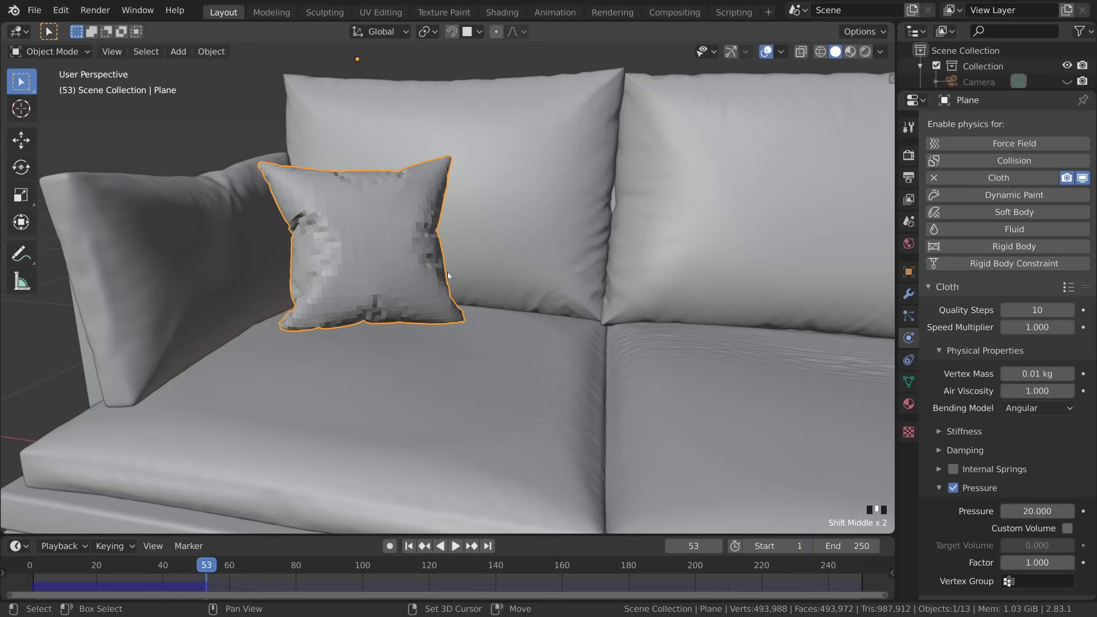
Duplicate the simulated pillow and move the copy along the global X axis to the middle seat.
key(shift+d)
key(x)
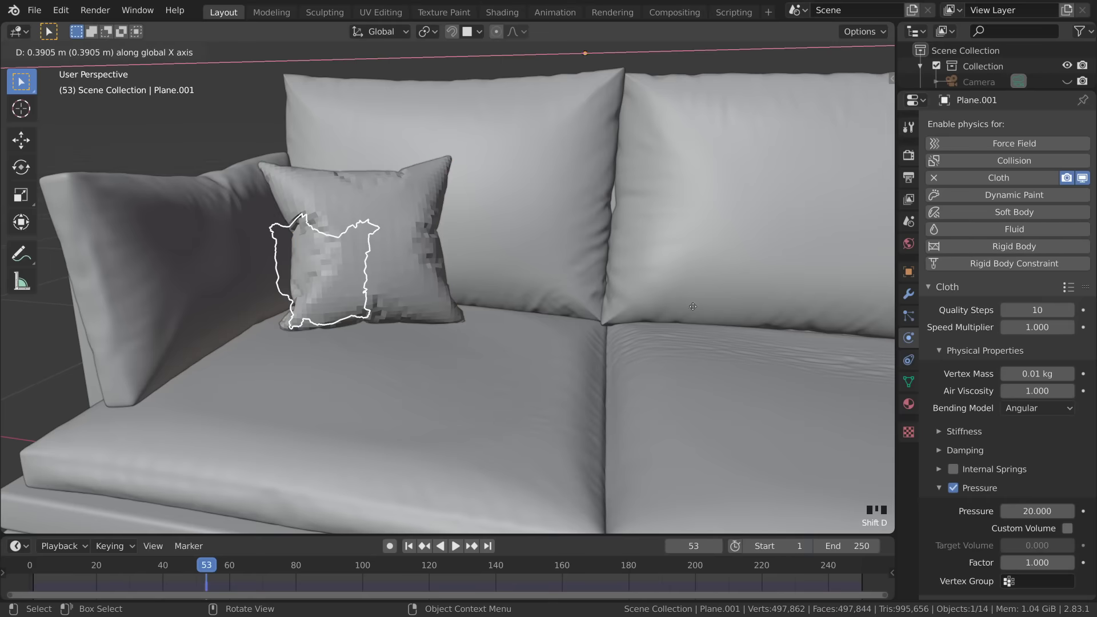
click(830, 317)
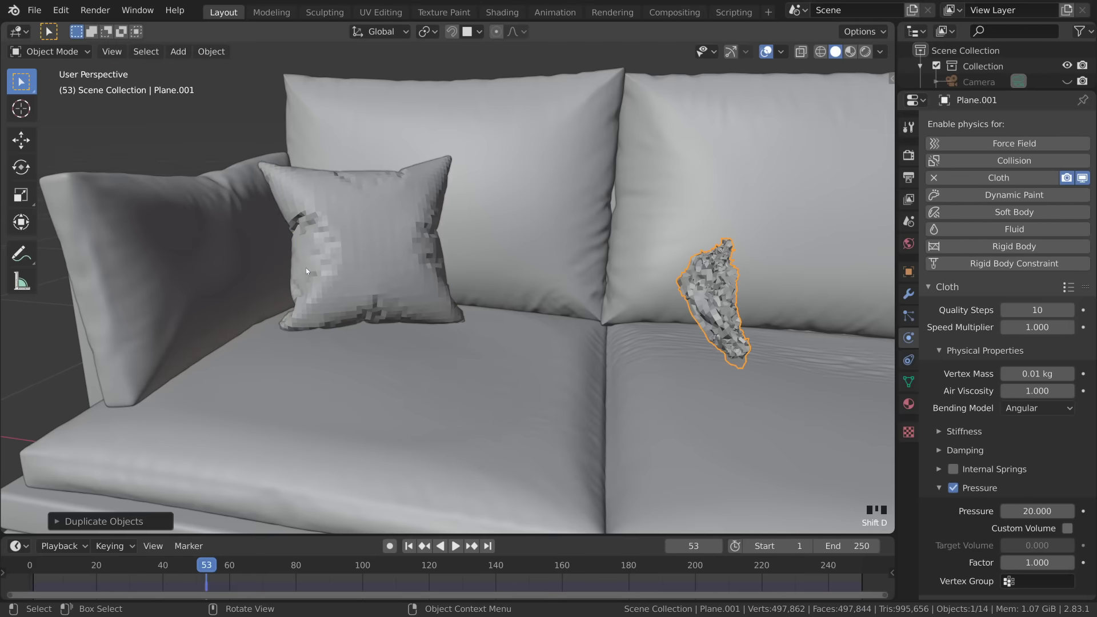
Apply the original pillow's Subdivision Surface and Cloth modifiers and check the resulting mesh.
click(343, 267)
click(910, 293)
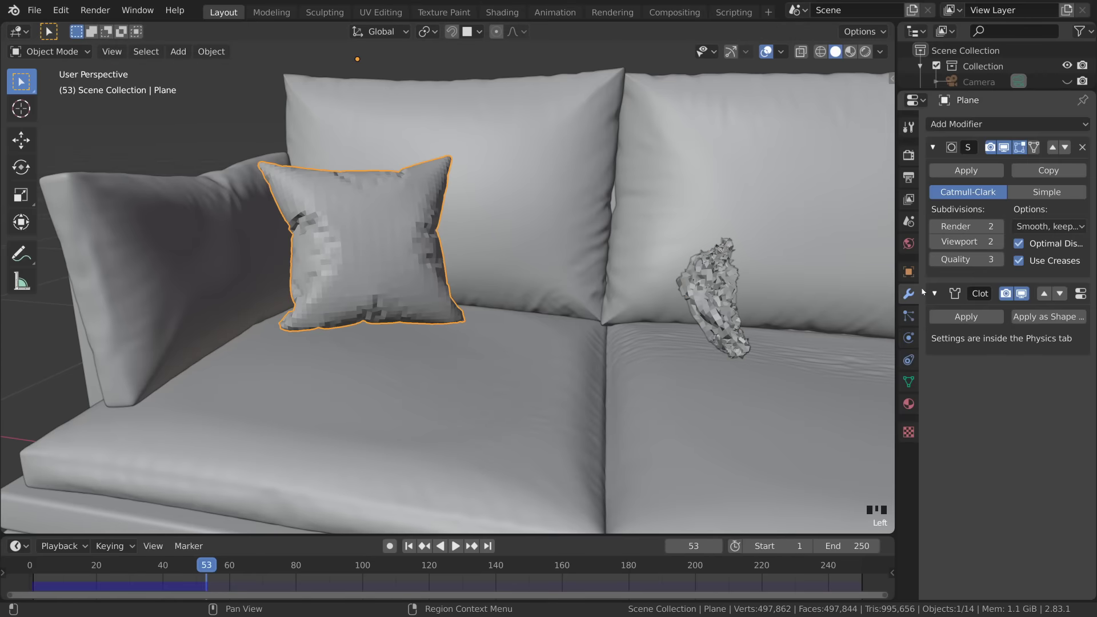
click(966, 171)
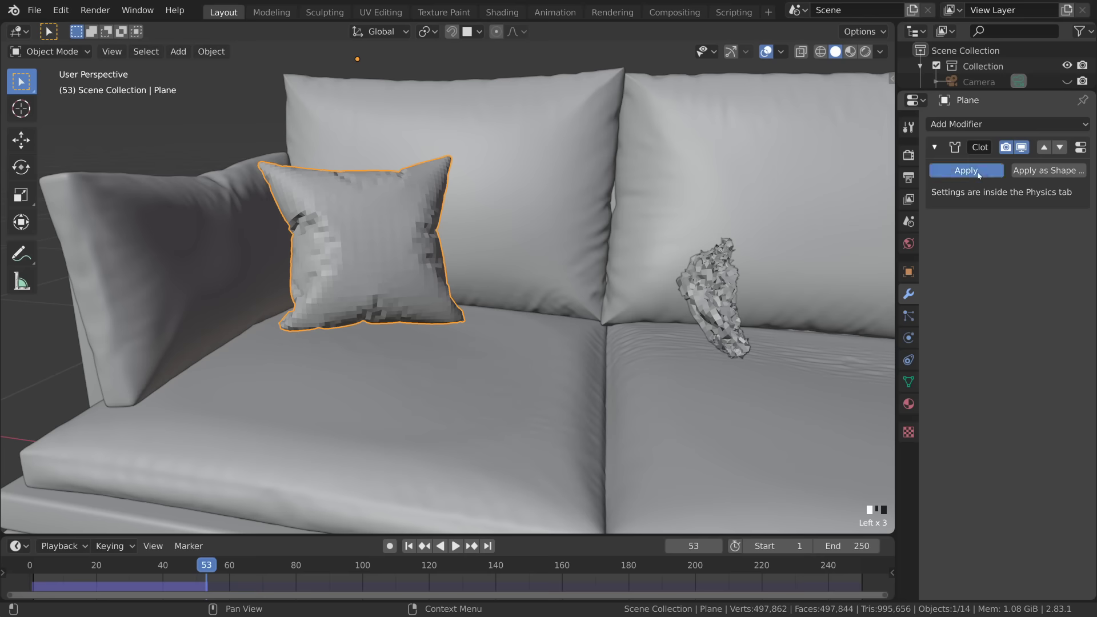
click(966, 170)
ctrl+middle_drag(408, 287, 417, 241)
shift+middle_drag(416, 242, 495, 321)
key(Tab)
key(Tab)
Add a new Subdivision Surface modifier to the pillow and shade it smooth.
click(1010, 125)
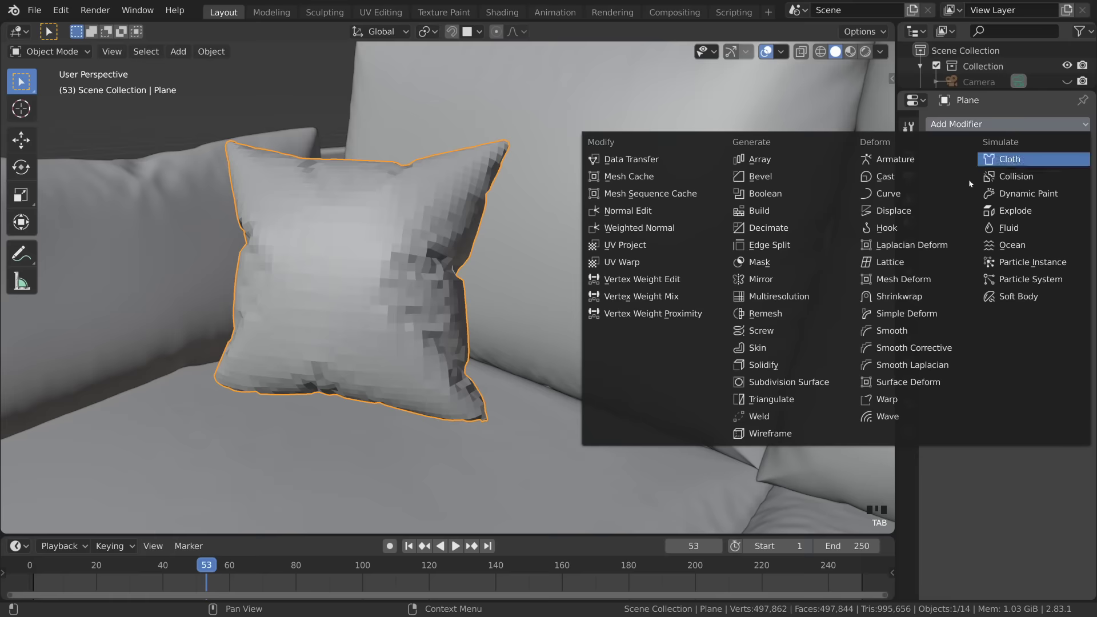
click(806, 394)
right_click(419, 280)
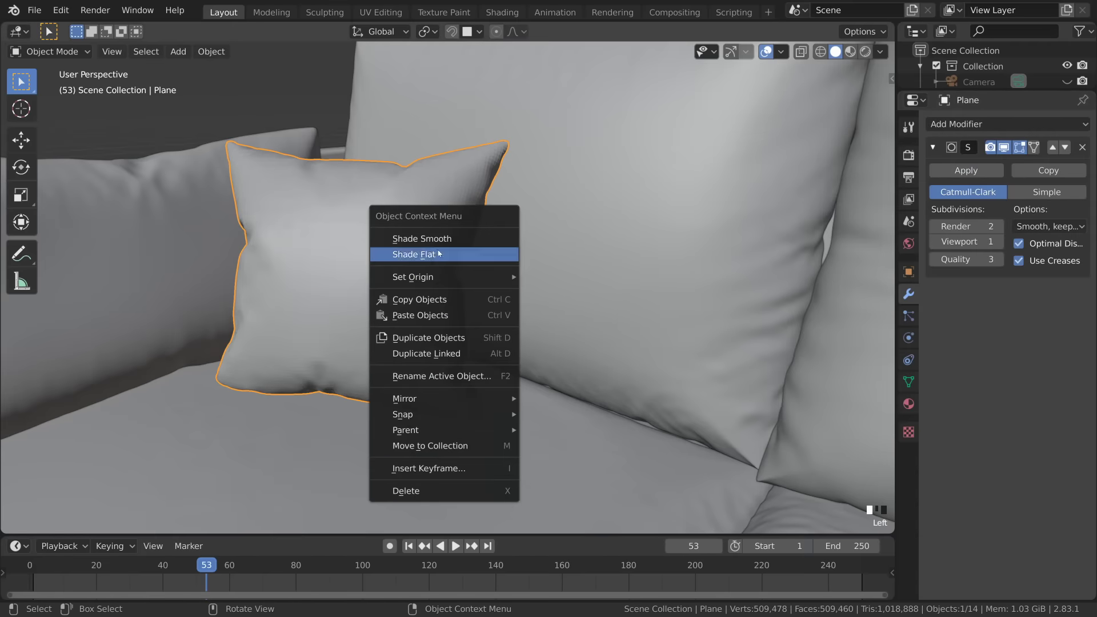
click(448, 242)
shift+middle_drag(448, 242, 602, 281)
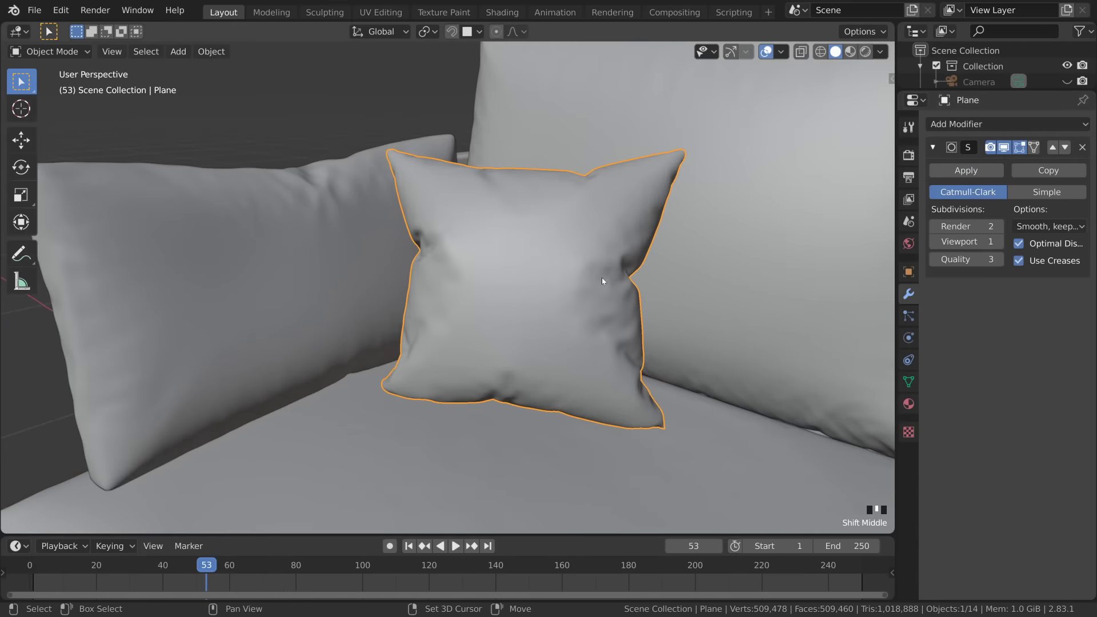
Select the edge loop along the pillow's side and shrink it inward by about 0.005 to form a seam.
key(Tab)
ctrl+middle_drag(602, 282, 395, 249)
alt+click(398, 250)
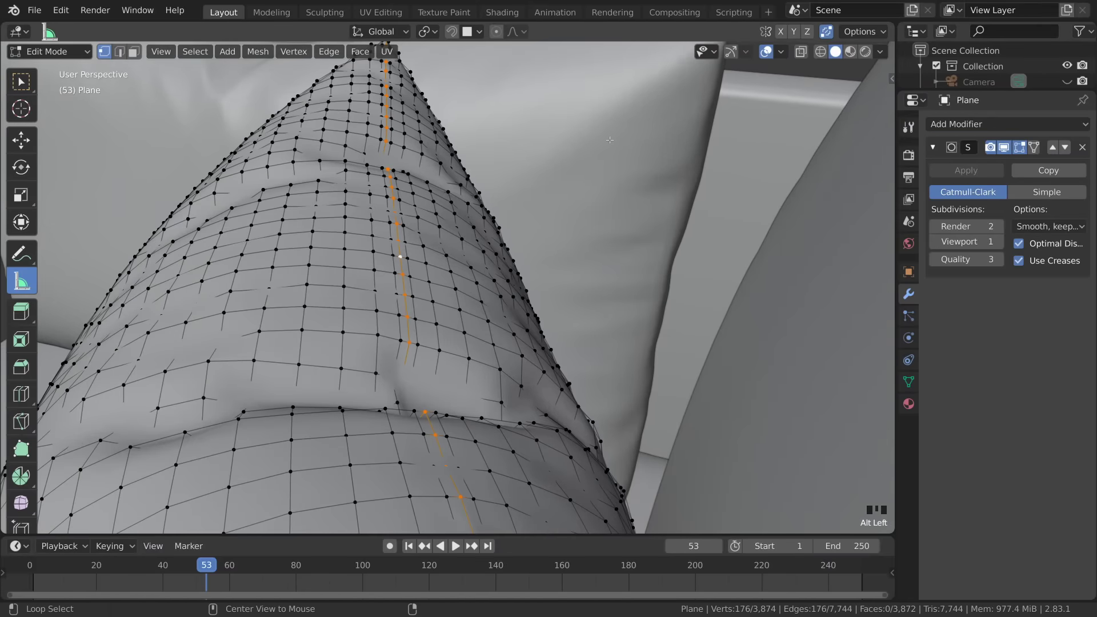
key(alt+s)
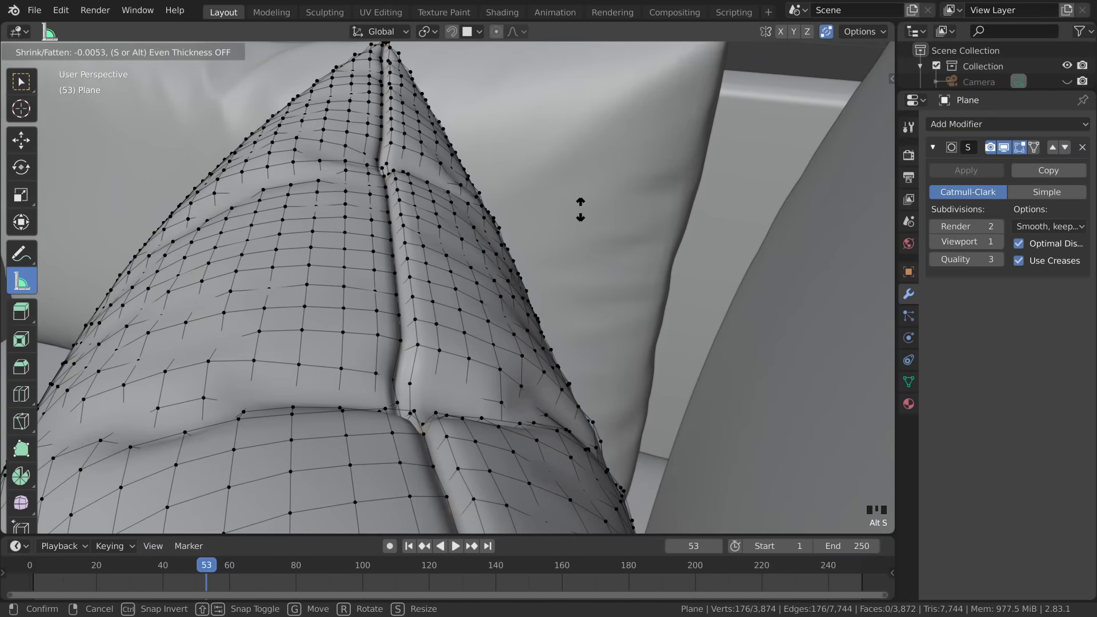
click(577, 214)
key(Tab)
ctrl+middle_drag(543, 261, 573, 231)
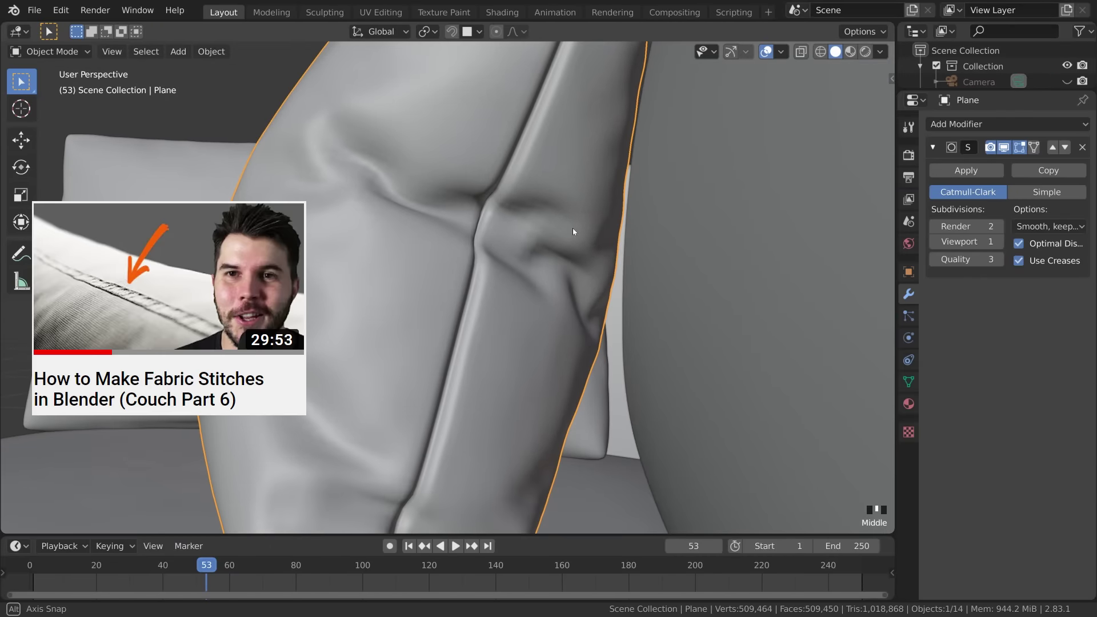
ctrl+middle_drag(573, 228, 715, 385)
shift+middle_drag(715, 385, 677, 362)
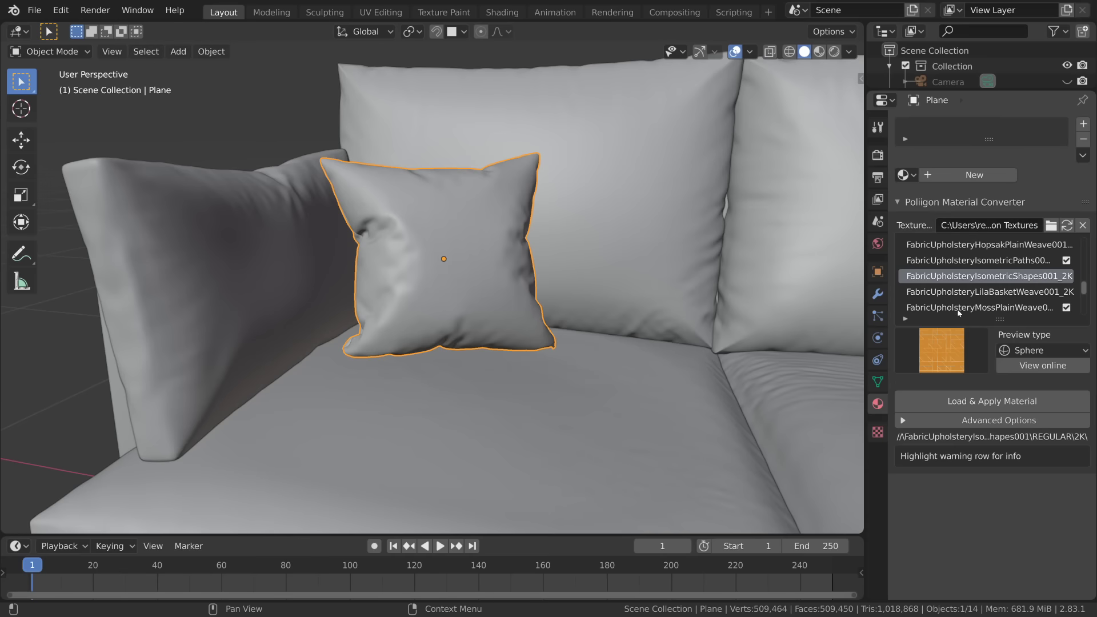
Load and apply the FabricUpholsteryIsometricShapes001_2K material to the pillow.
click(978, 401)
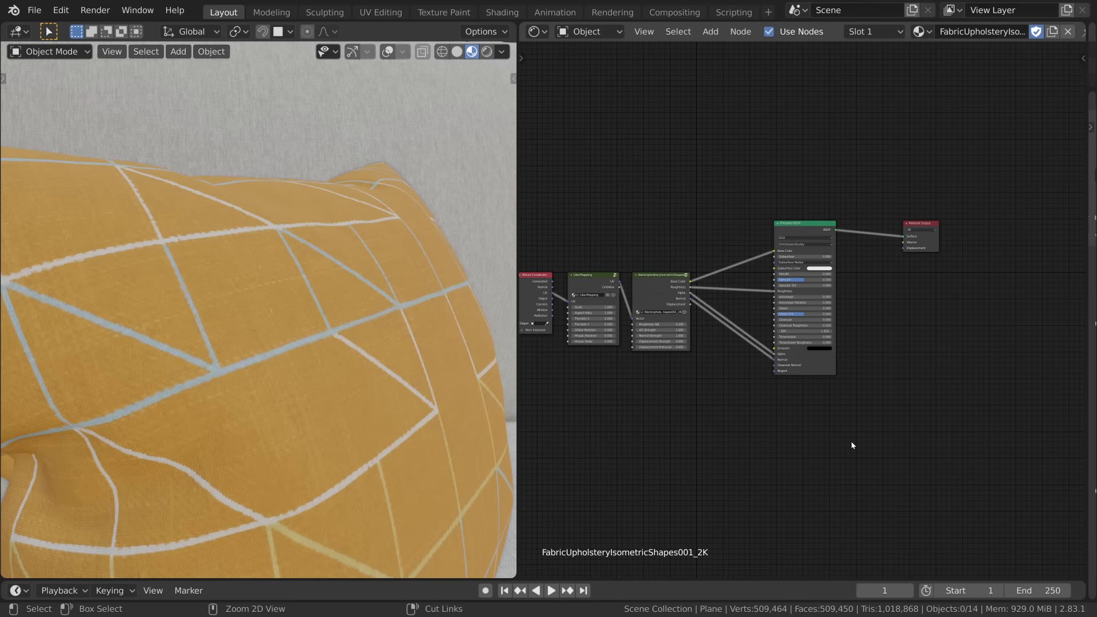
ctrl+middle_drag(852, 443, 888, 97)
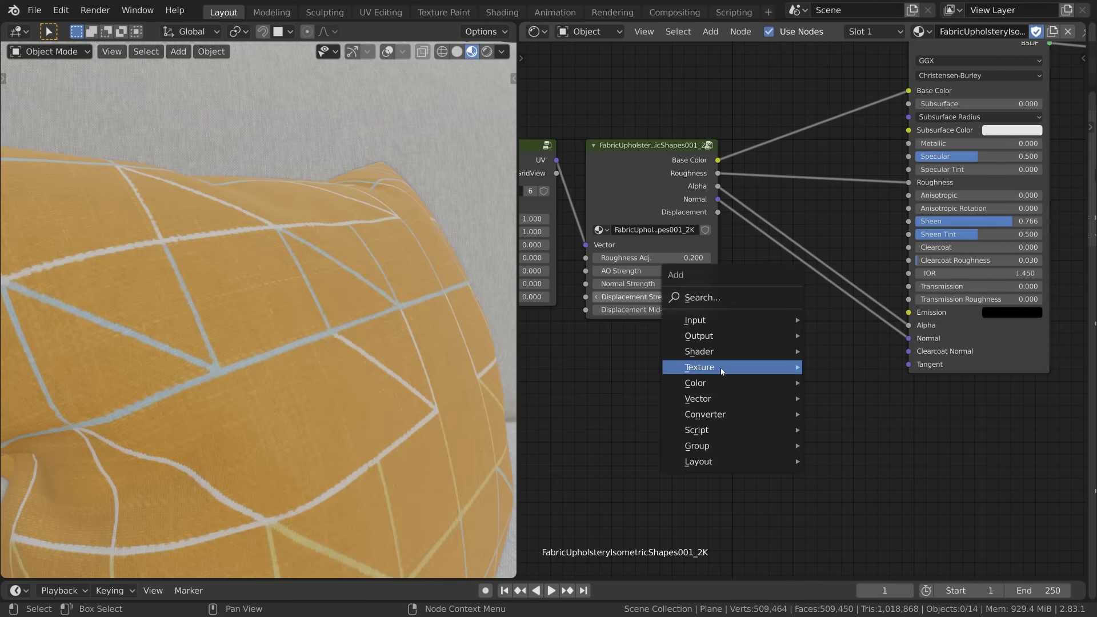
Add an Image Texture node for FabricCreasesWrinkles001_DISP_1K.jpg below the fabric material's group node.
mouse_move(701, 365)
click(857, 230)
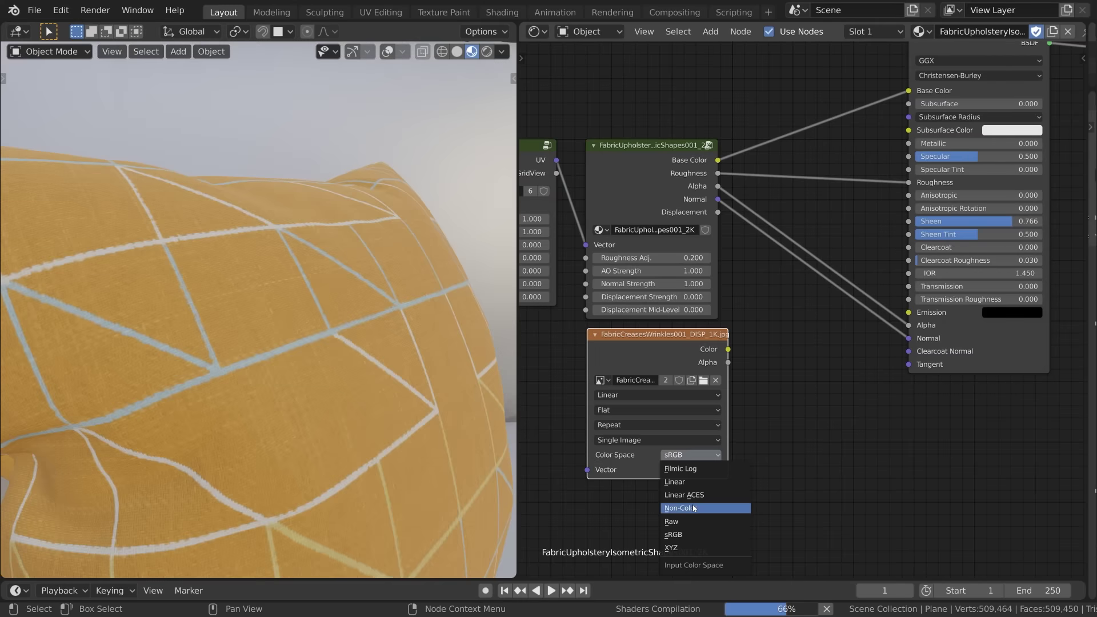
click(686, 508)
Insert a Bump node into the shader's normal connection and link the wrinkle texture's Color to its Height.
key(shift+a)
mouse_move(800, 329)
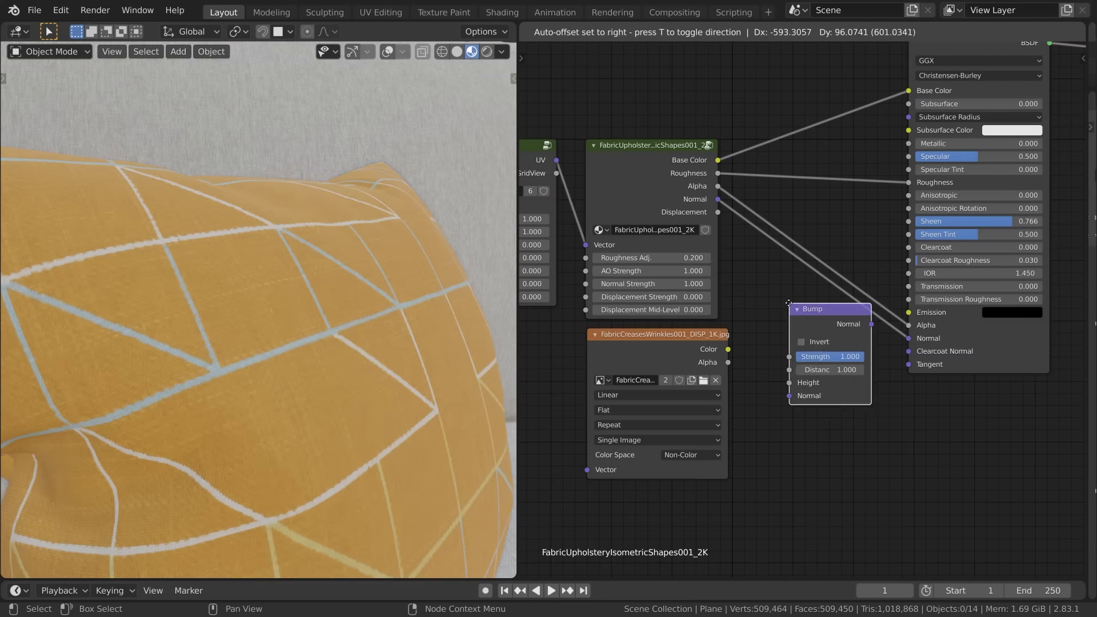
click(780, 296)
drag(729, 349, 780, 377)
Set the Bump node's distance to 0.03 and check the creases on the pillow.
double_click(821, 364)
text(0.03)
key(Return)
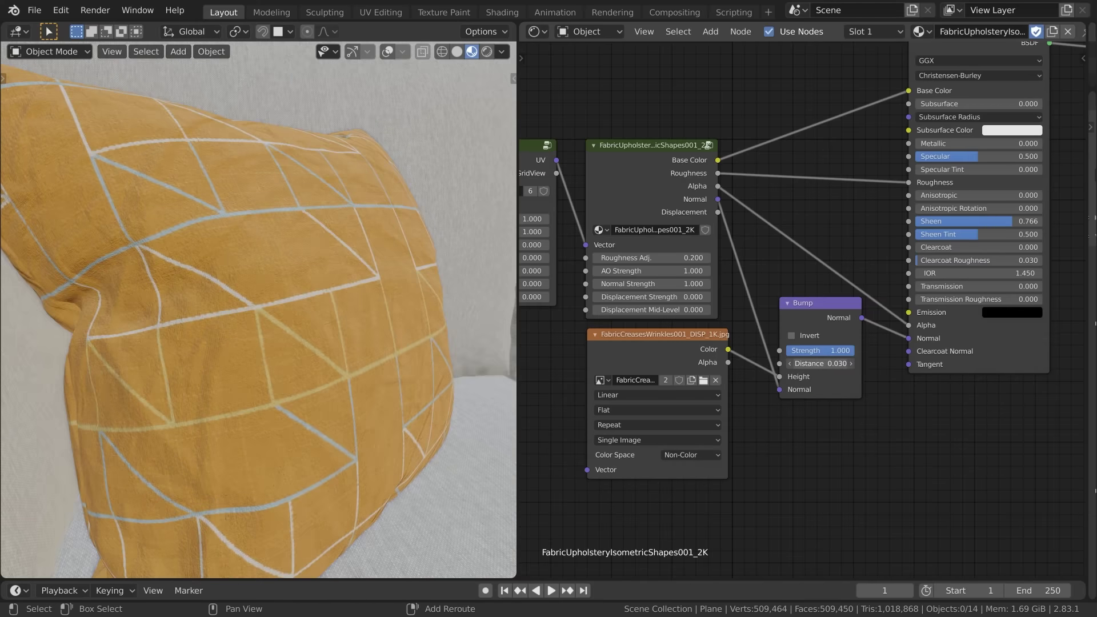
drag(821, 363, 812, 364)
scroll(315, 330, down, 2)
middle_drag(315, 329, 312, 313)
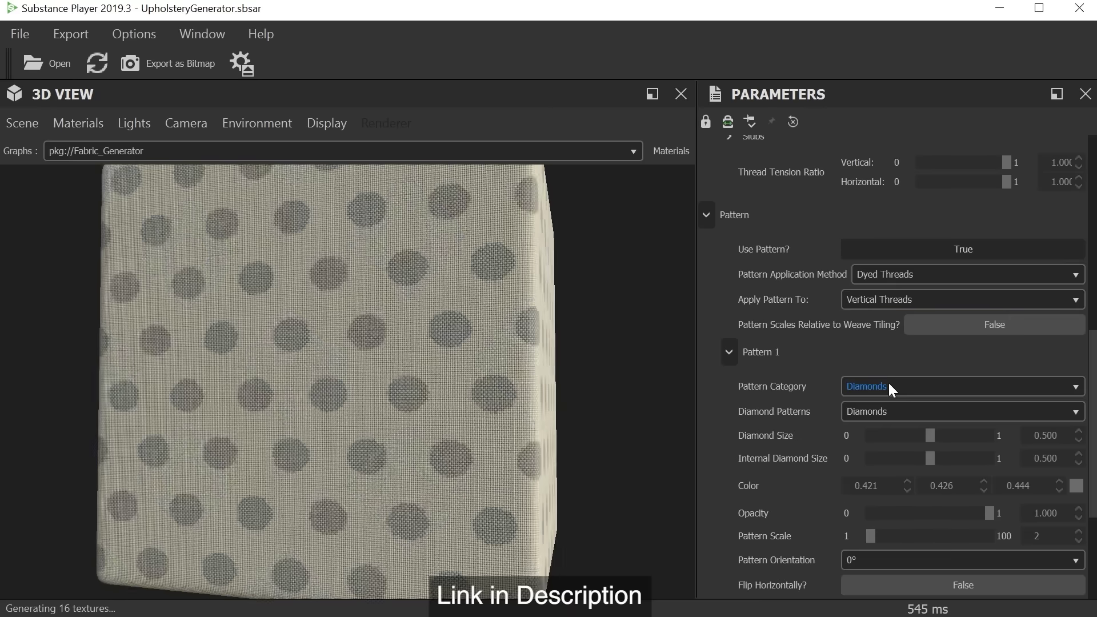
In Substance Player, switch the fabric generator's Line Art pattern to Pyramids.
scroll(888, 384, down, 1)
scroll(904, 404, down, 2)
scroll(909, 390, down, 1)
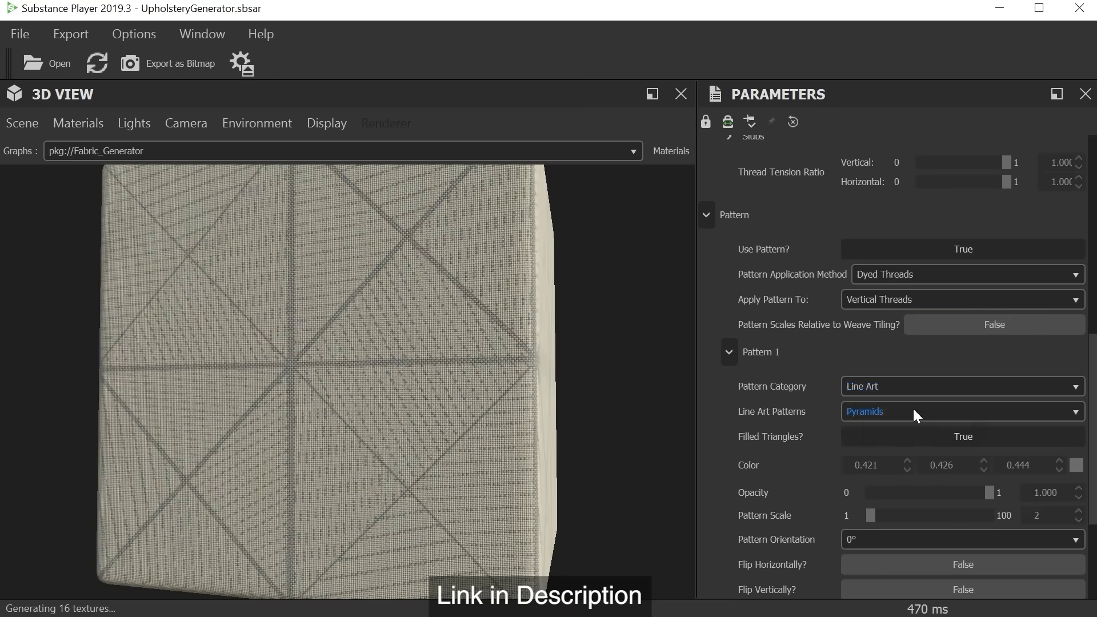